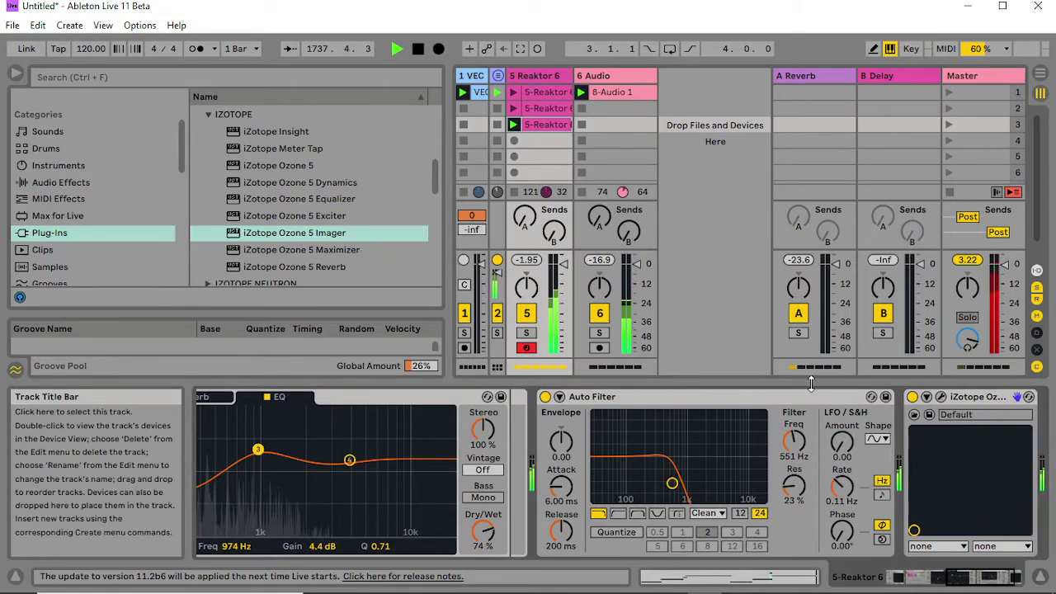
Open the Reaktor 6 plugin window and set the track's Auto Filter to about 706 Hz with 28% resonance.
drag(977, 584, 861, 590)
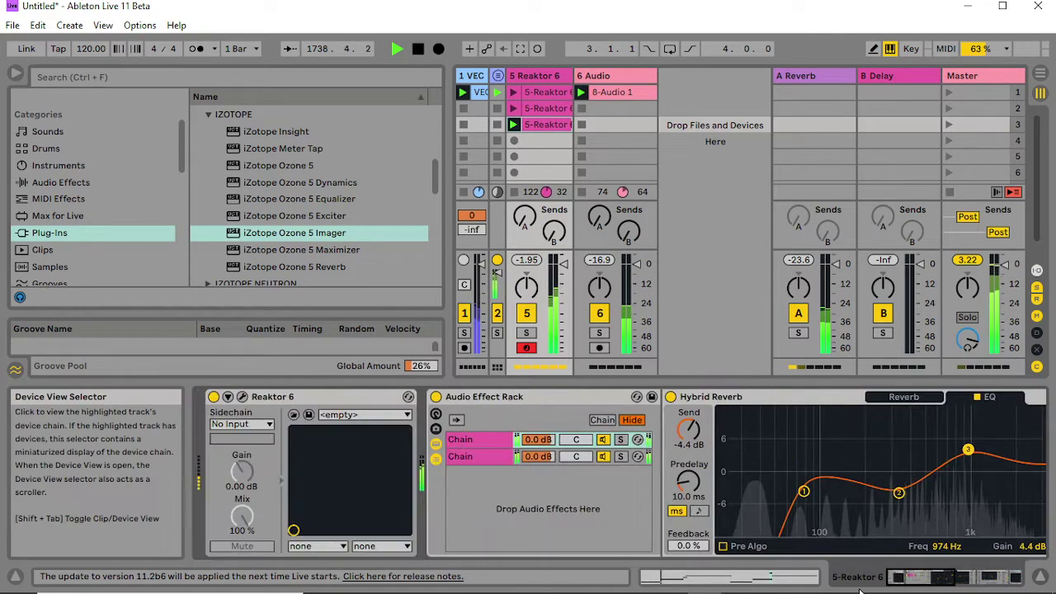
click(242, 396)
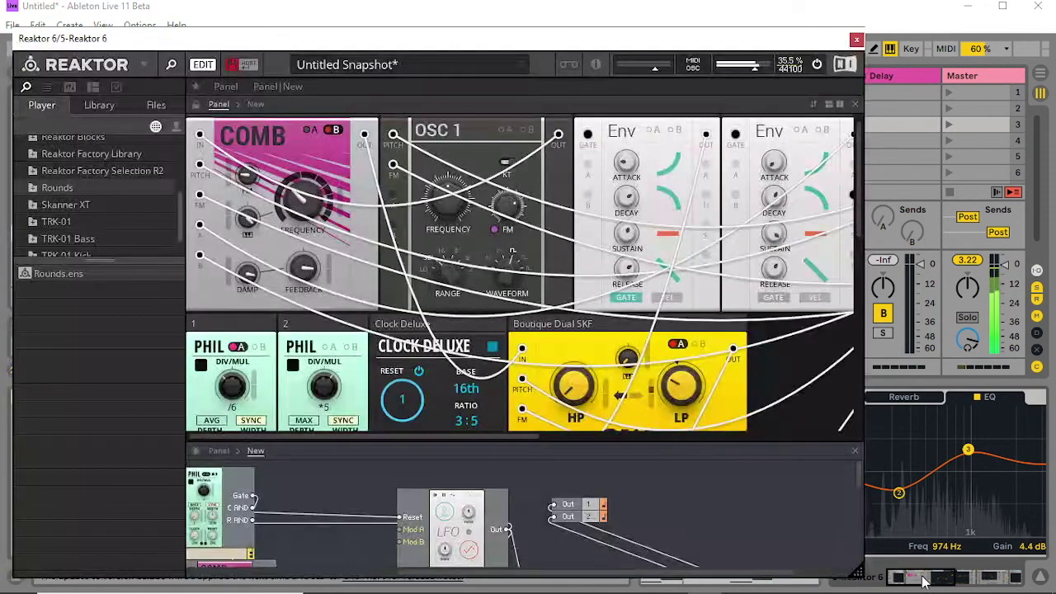
drag(923, 581, 970, 577)
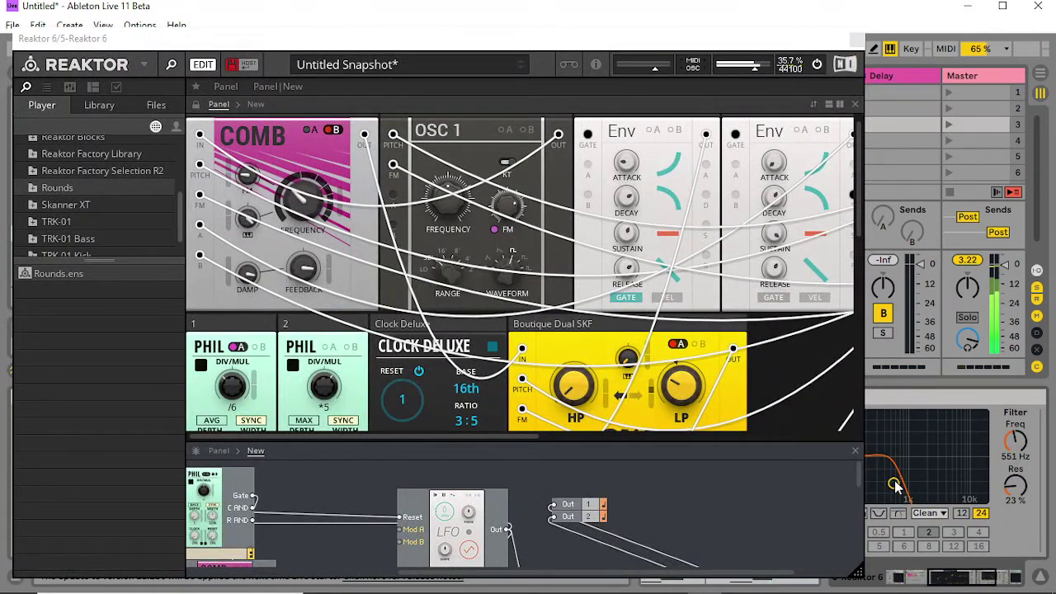
drag(897, 487, 899, 481)
Adjust the SKF filter's low-pass cutoff and tweak the Comb module's frequency around 112 Hz.
click(678, 399)
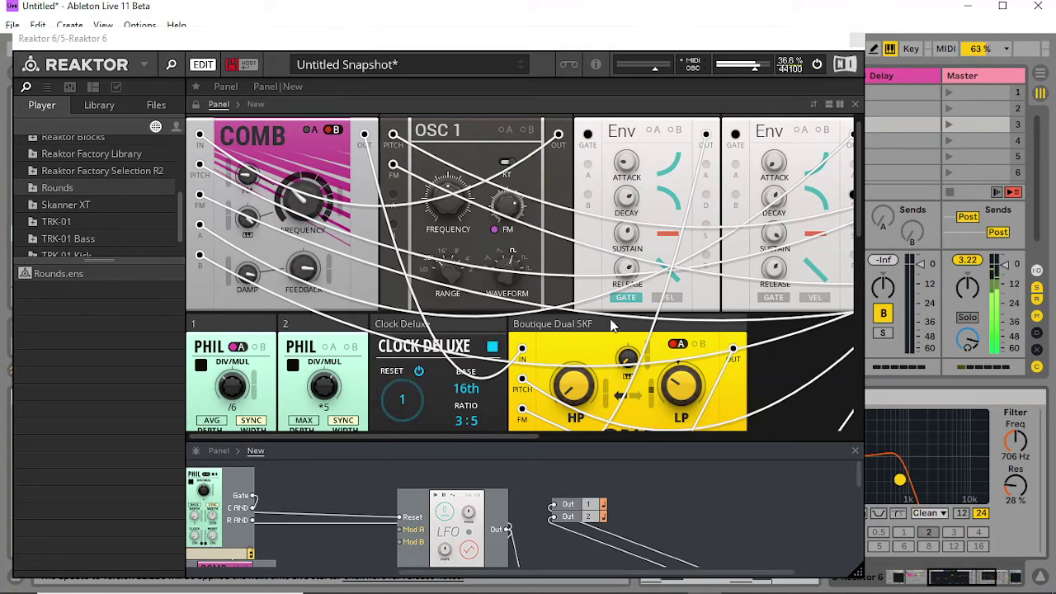
click(305, 208)
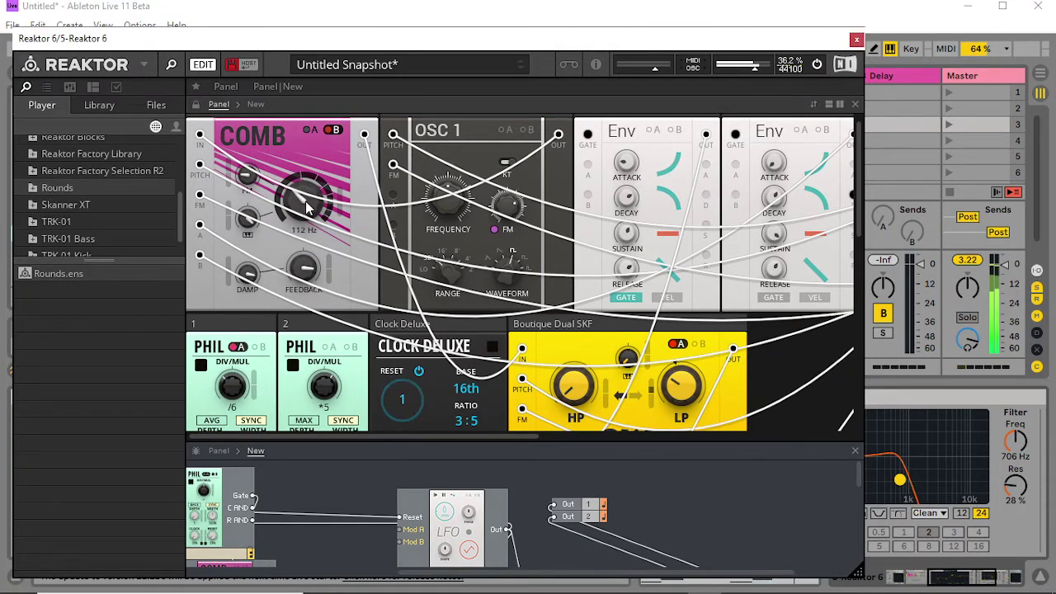
drag(314, 205, 301, 208)
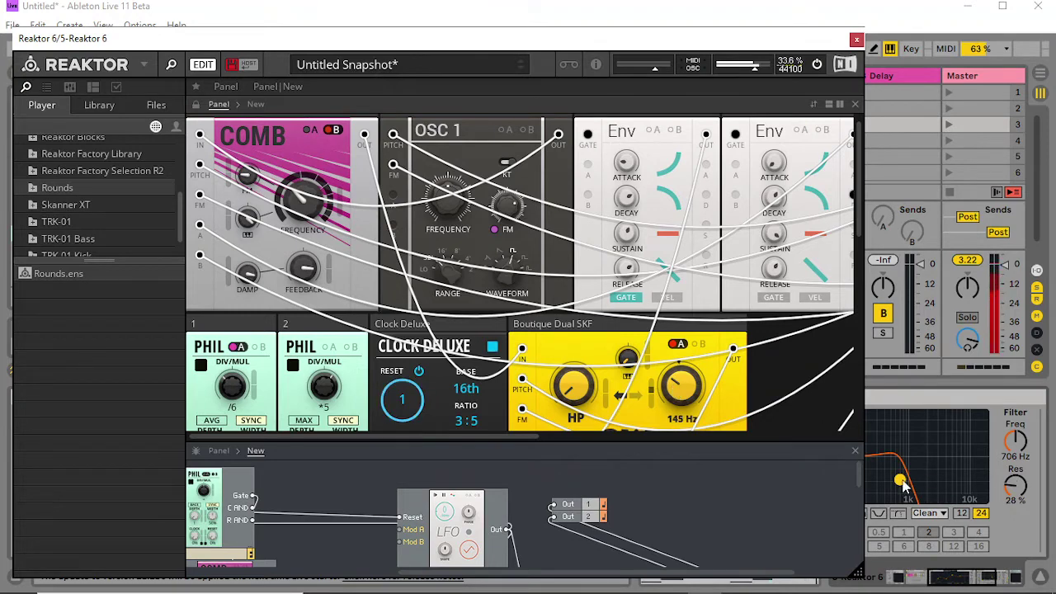
Raise the Auto Filter to about 1.29 kHz with 36% resonance and lower the SKF low-pass cutoff to about 102 Hz.
drag(902, 483, 916, 477)
click(683, 397)
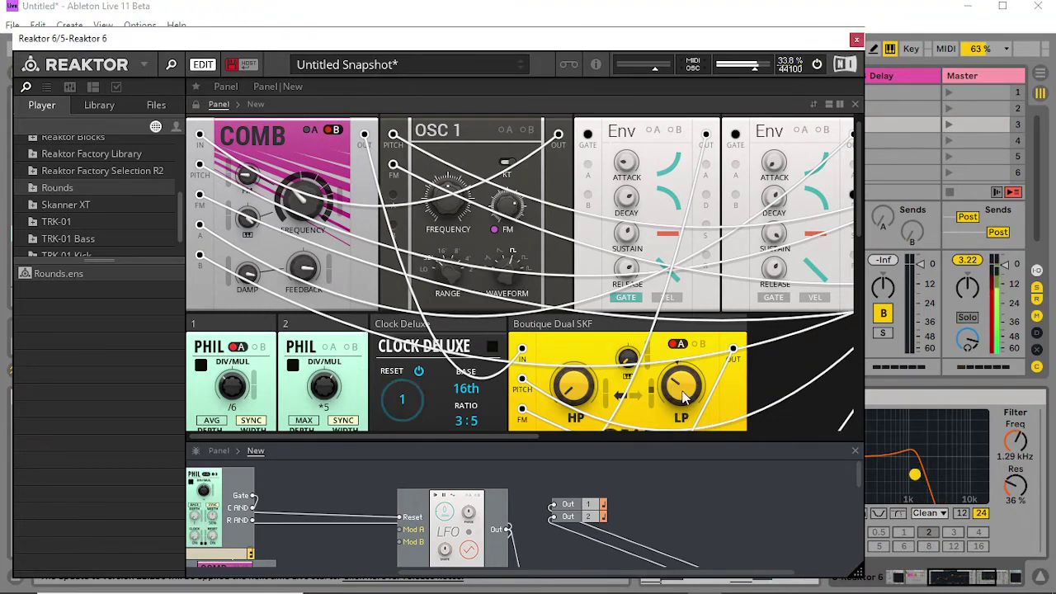
mouse_move(682, 391)
mouse_down()
mouse_move(665, 403)
mouse_move(674, 396)
mouse_up()
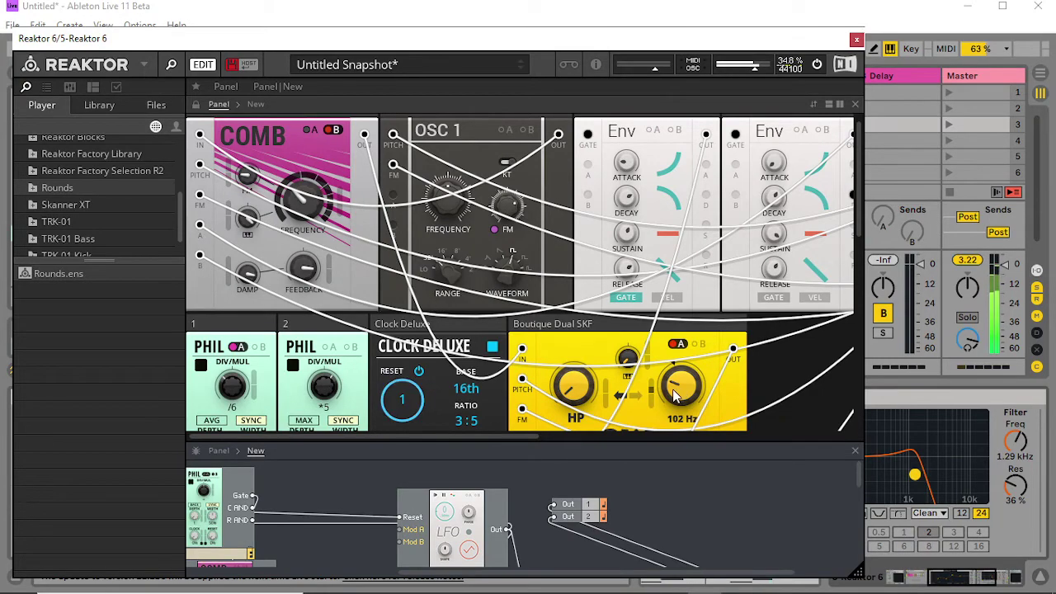
Adjust the Driver module's Disto amount and set its Freq to about 90 Hz.
scroll(467, 287, down, 5)
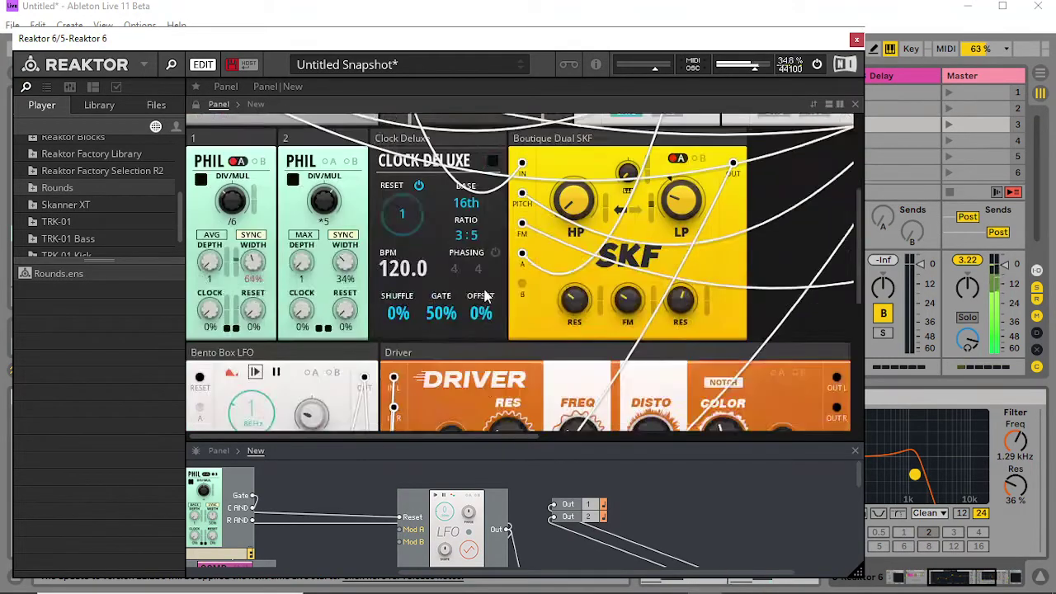
mouse_move(593, 274)
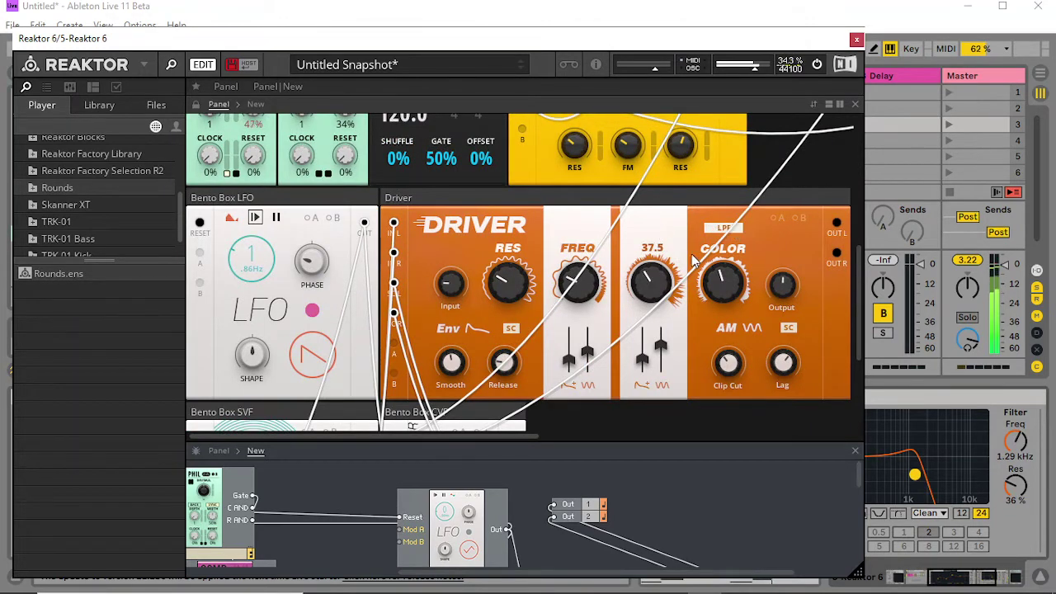
drag(693, 260, 577, 329)
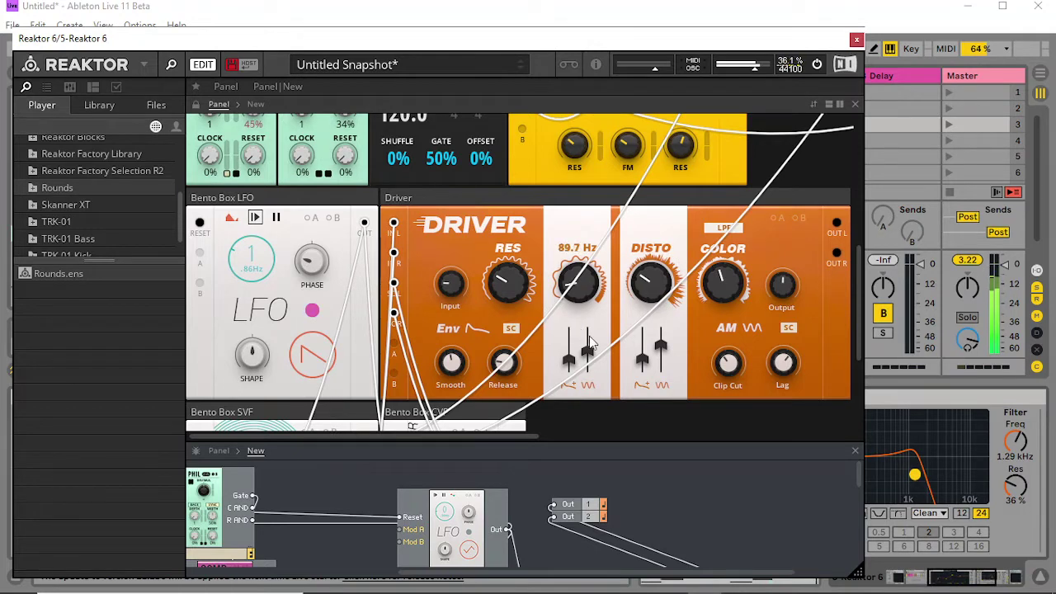
drag(598, 284, 593, 294)
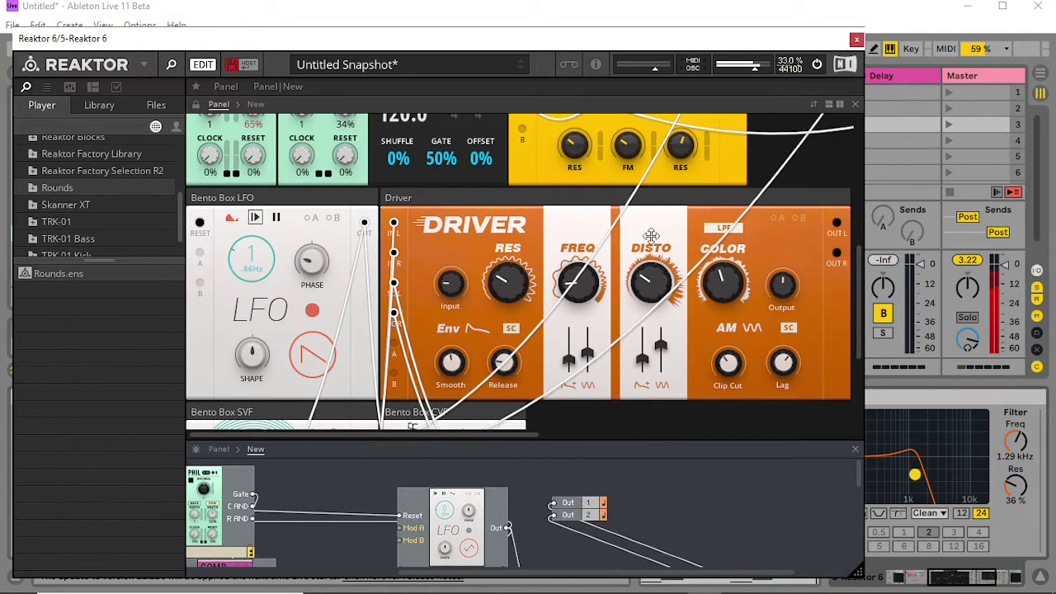
Enlarge Reaktor's panel area over the structure view and adjust the Level of the Bento Box control voltage processor.
drag(647, 439, 648, 158)
drag(649, 446, 686, 465)
drag(582, 162, 592, 521)
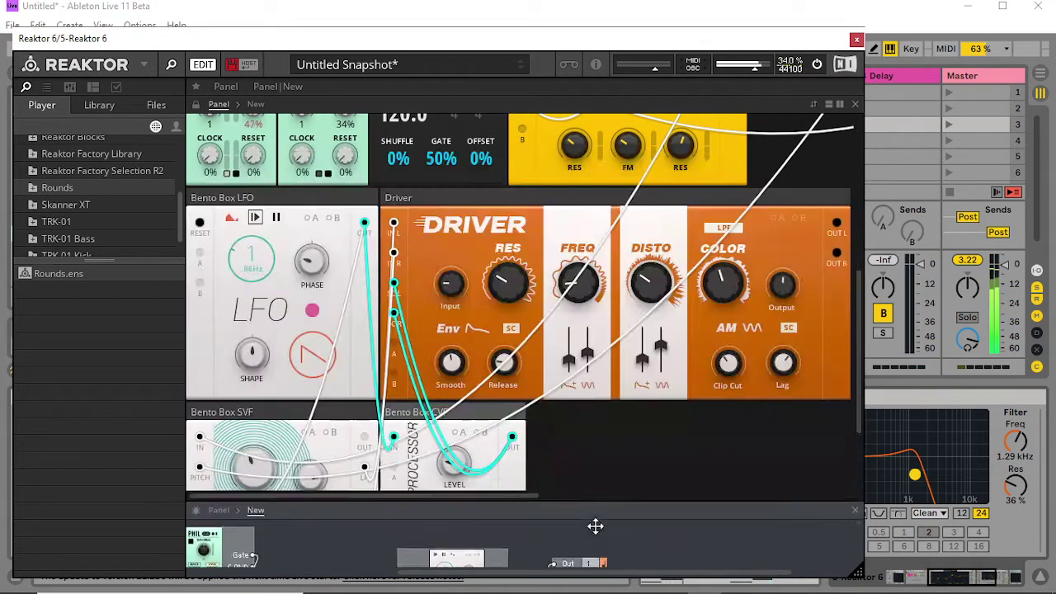
scroll(527, 468, down, 3)
drag(458, 482, 464, 468)
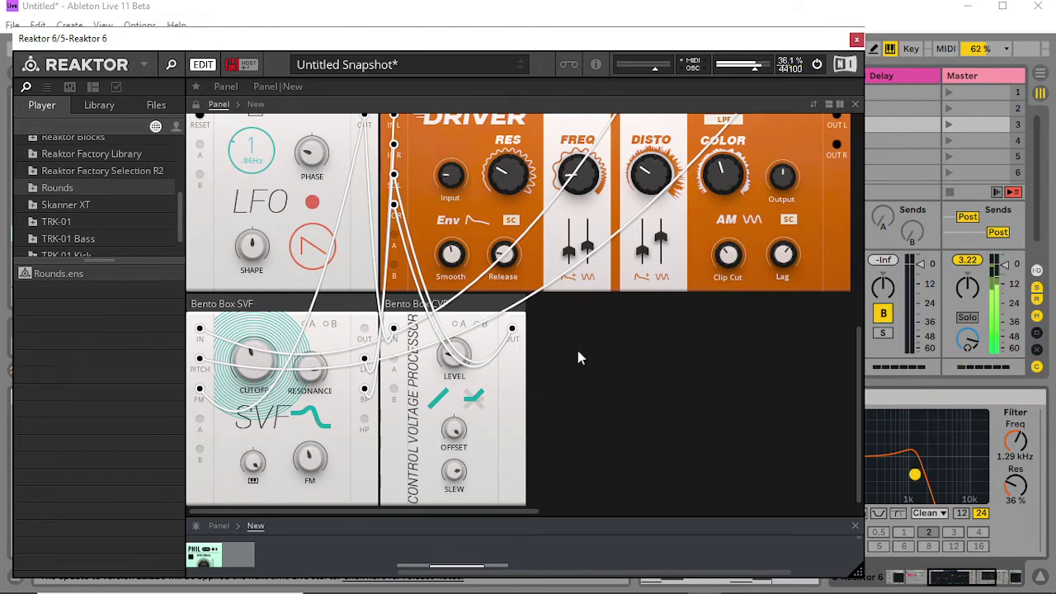
Close the Reaktor window and raise the Auto Filter to about 2.63 kHz with 37% resonance.
click(856, 40)
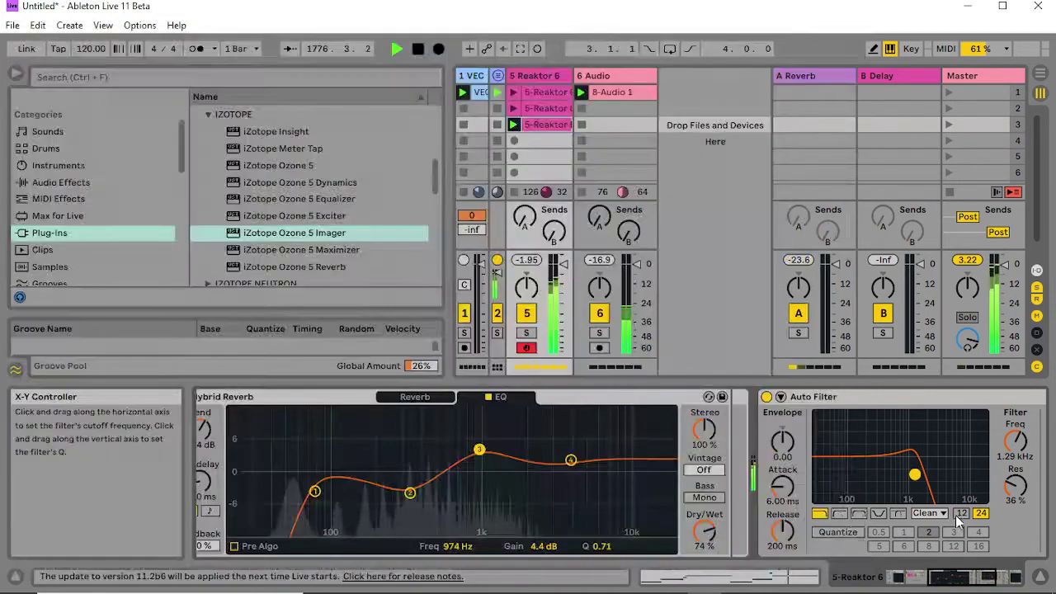
click(957, 570)
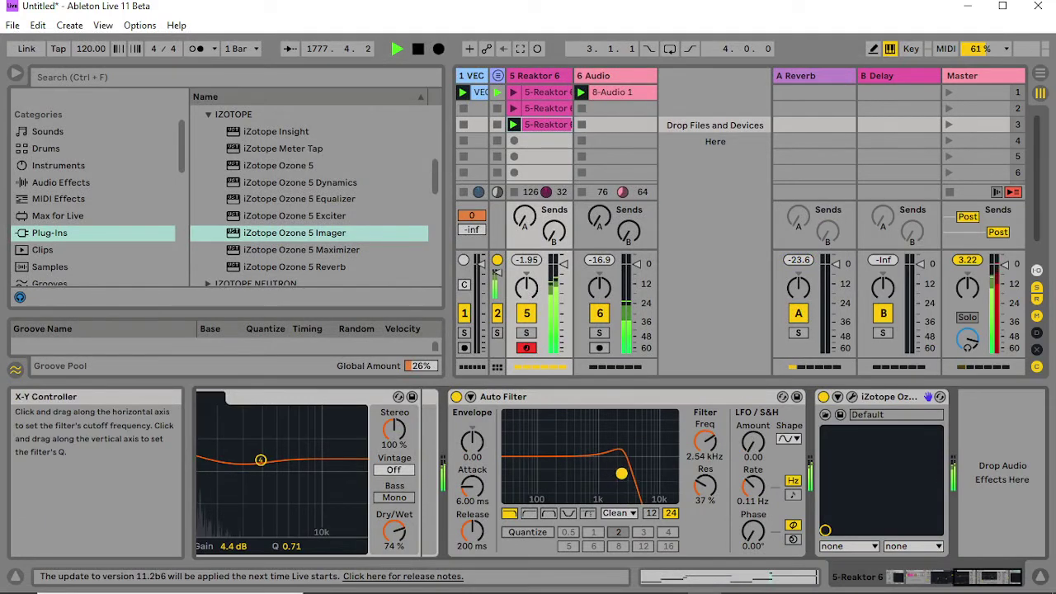
Add a Compressor from the Dynamics audio effects to the Reaktor track, directly after the Auto Filter.
click(64, 183)
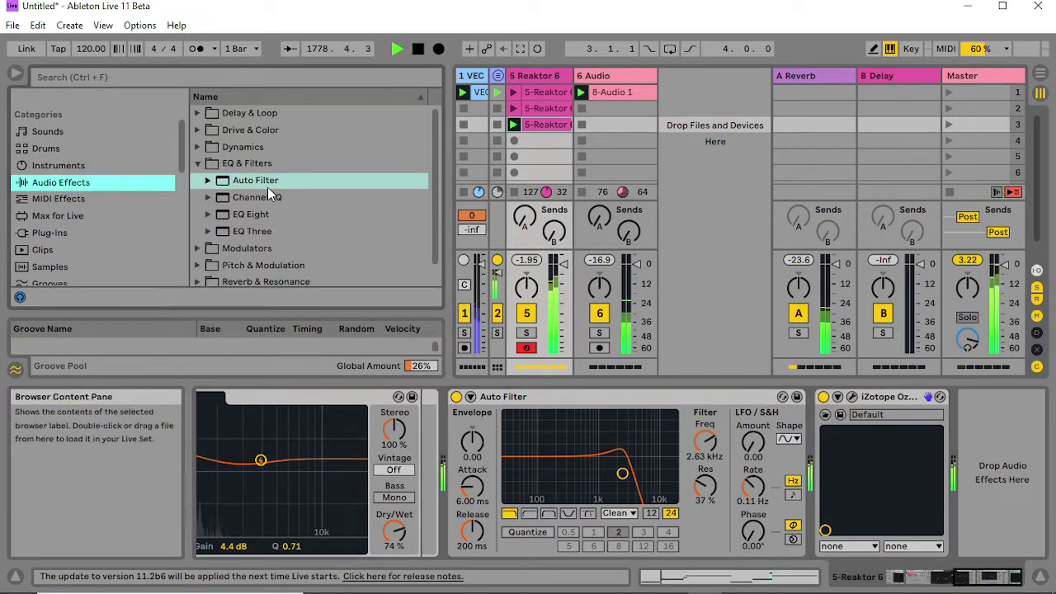
click(198, 164)
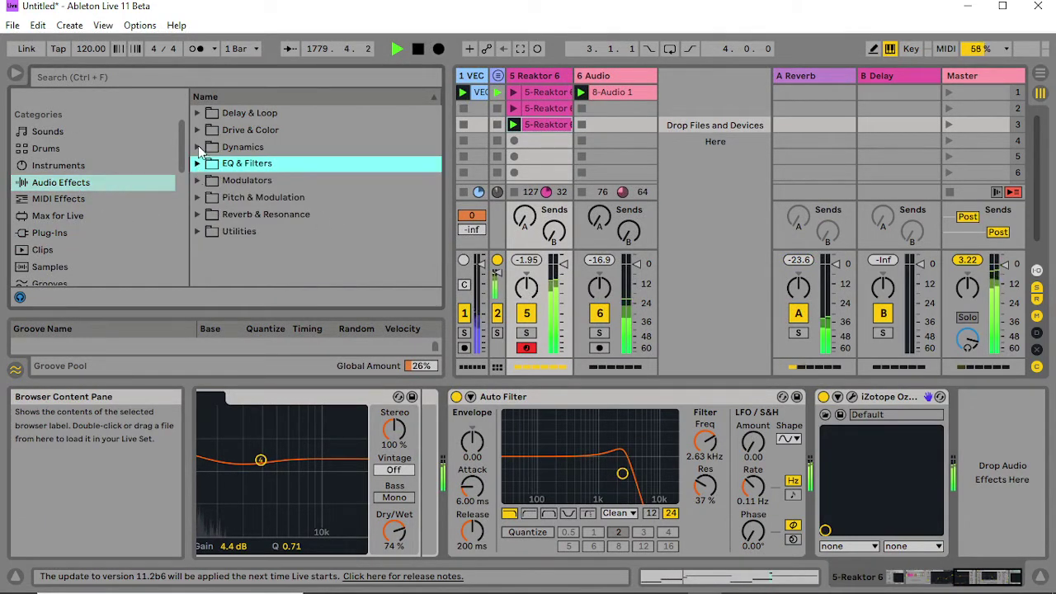
click(198, 147)
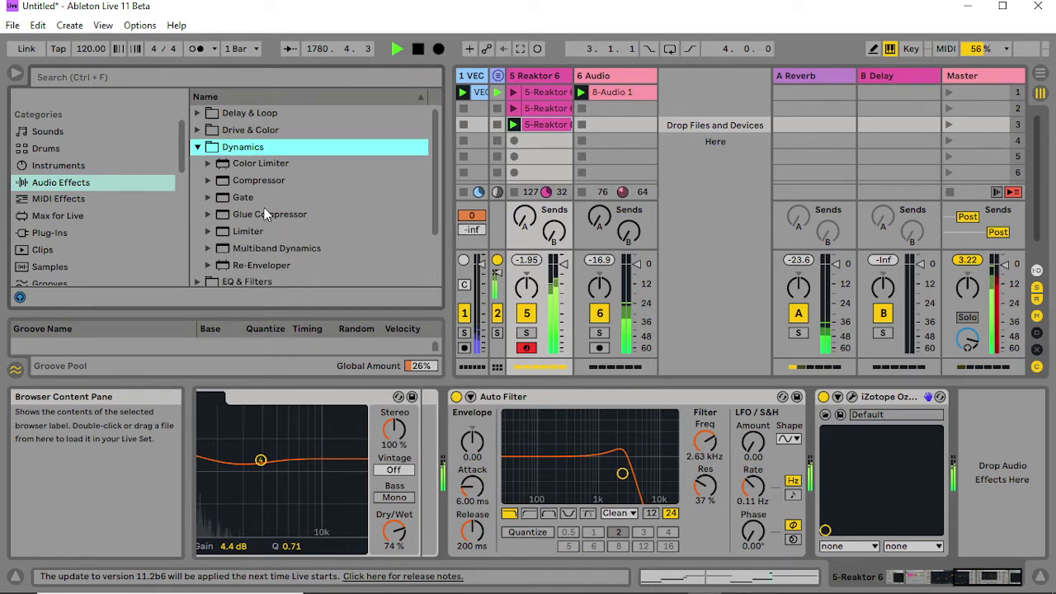
drag(261, 179, 805, 473)
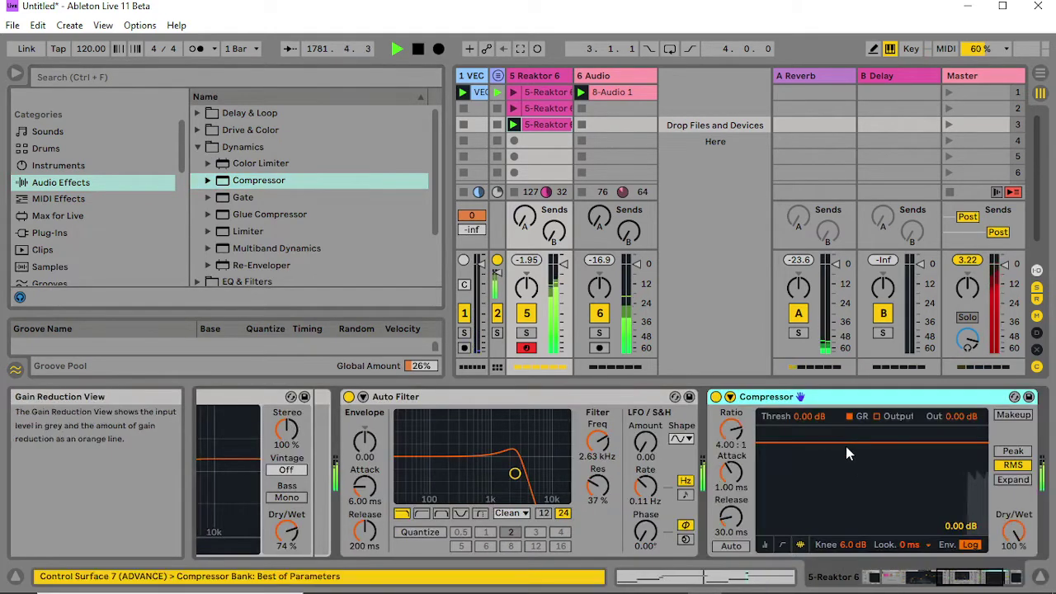
Enable the Compressor's sidechain and choose the DRUM track as its audio source.
click(731, 397)
click(747, 417)
click(744, 440)
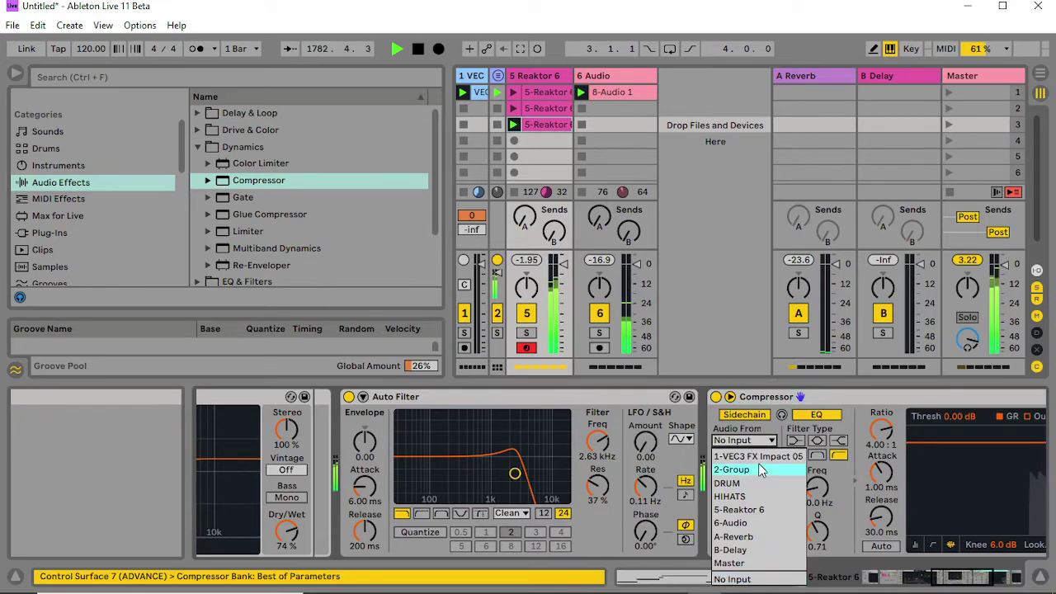
click(749, 484)
Switch the Compressor to its meter display, lower the threshold to about -33 dB, and adjust its release and attack.
click(1002, 577)
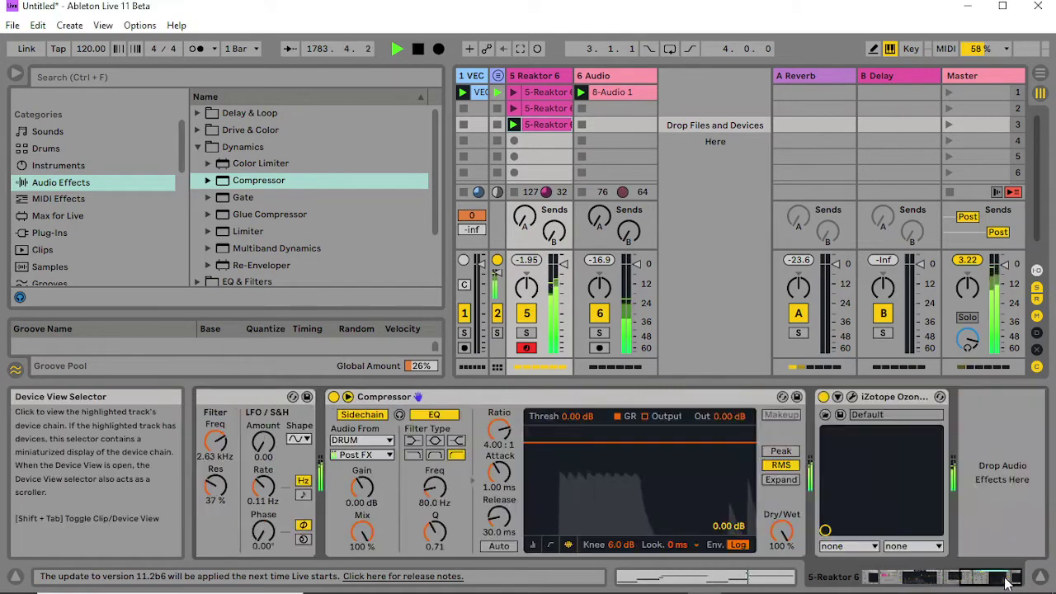
click(532, 544)
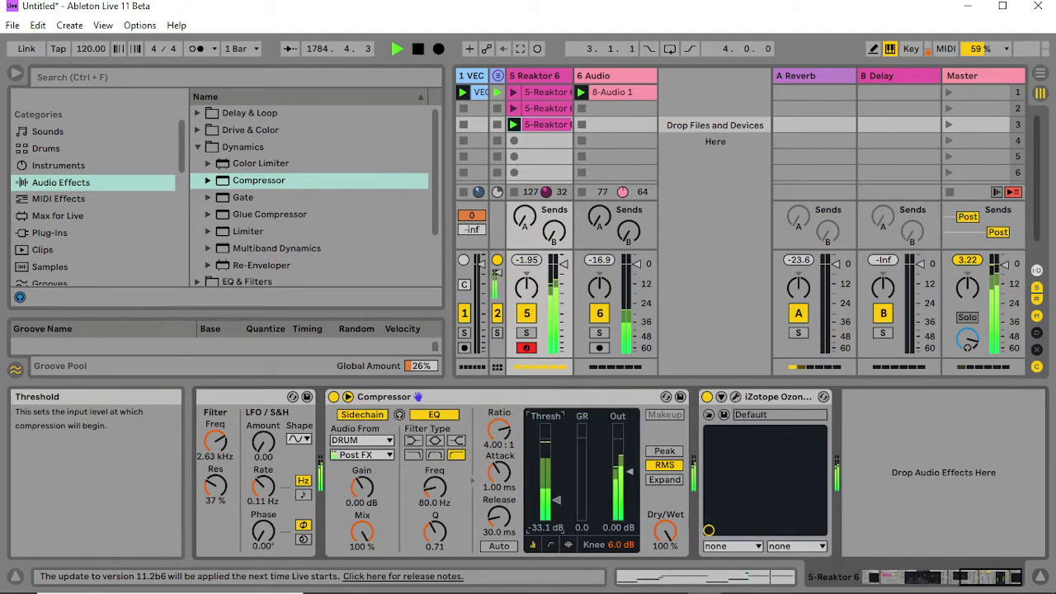
drag(556, 493, 557, 492)
drag(498, 518, 557, 507)
mouse_move(504, 470)
mouse_down()
mouse_move(504, 479)
mouse_move(504, 459)
mouse_up()
Lower the Auto Filter frequency to about 1.04 kHz with 43% resonance.
click(937, 580)
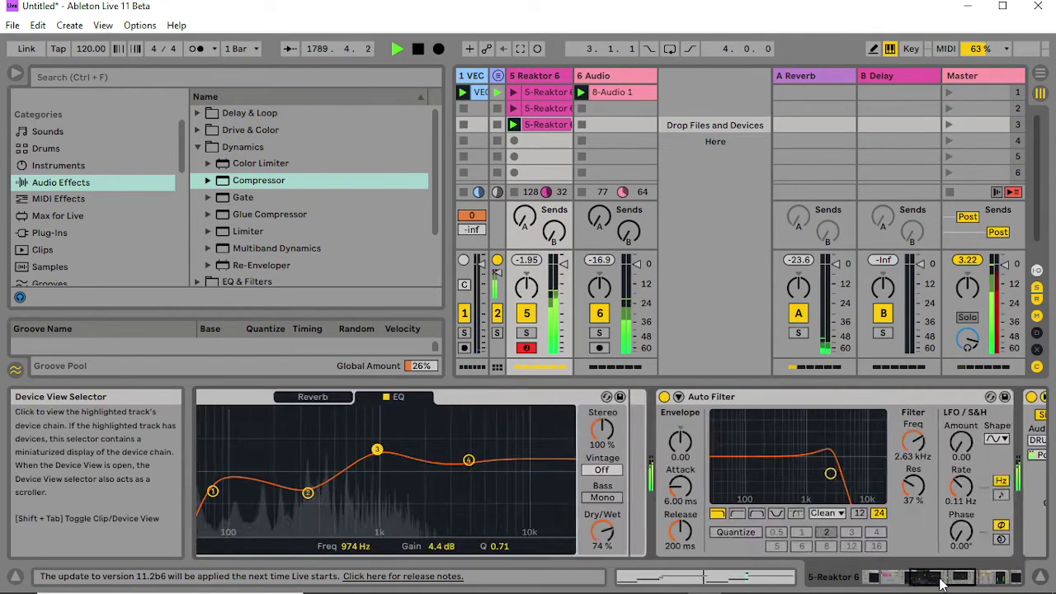
drag(937, 582, 959, 582)
drag(799, 472, 776, 471)
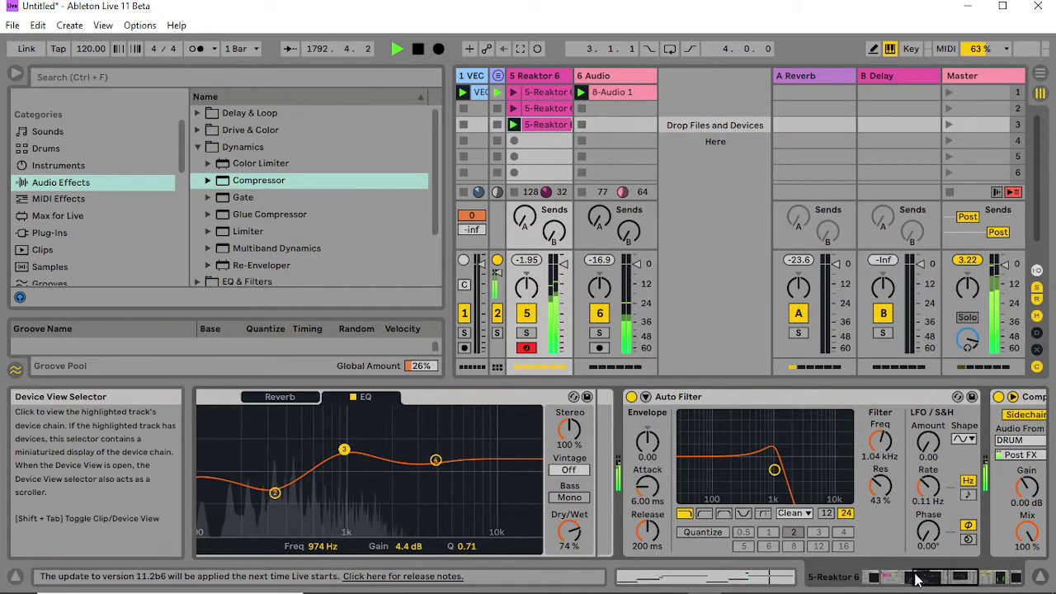
Reopen the Reaktor window and tweak the Bento Box SVF filter's resonance, cutoff and FM amount.
drag(916, 576, 854, 571)
click(242, 397)
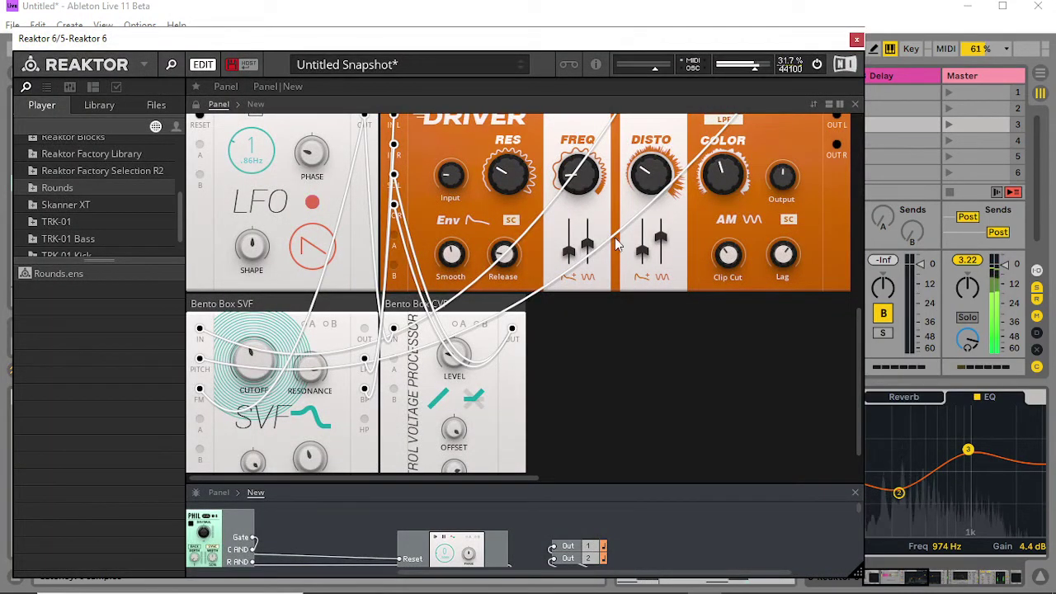
mouse_move(511, 191)
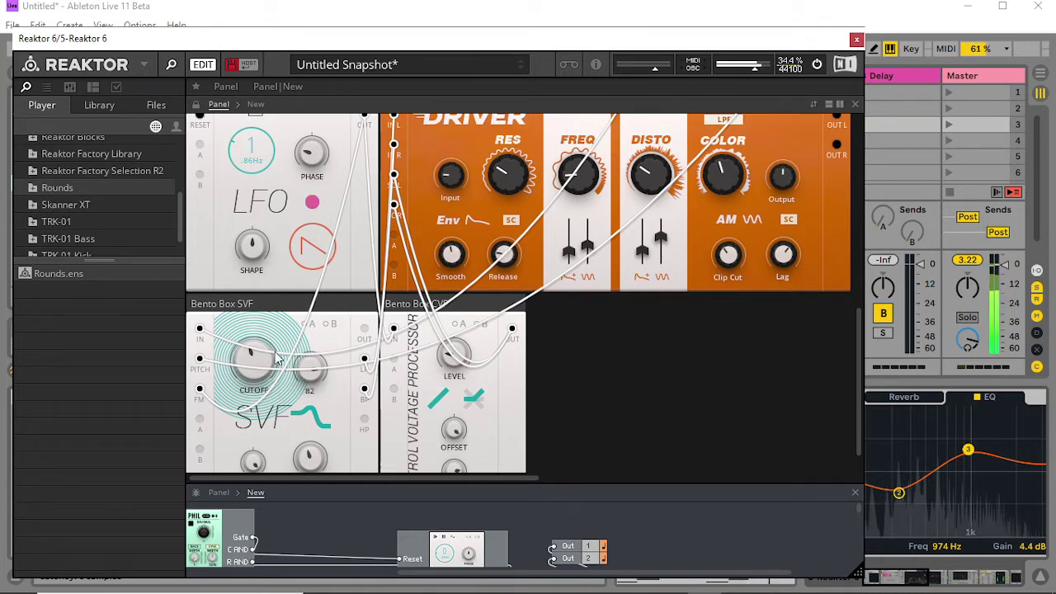
drag(277, 353, 282, 281)
drag(275, 334, 270, 337)
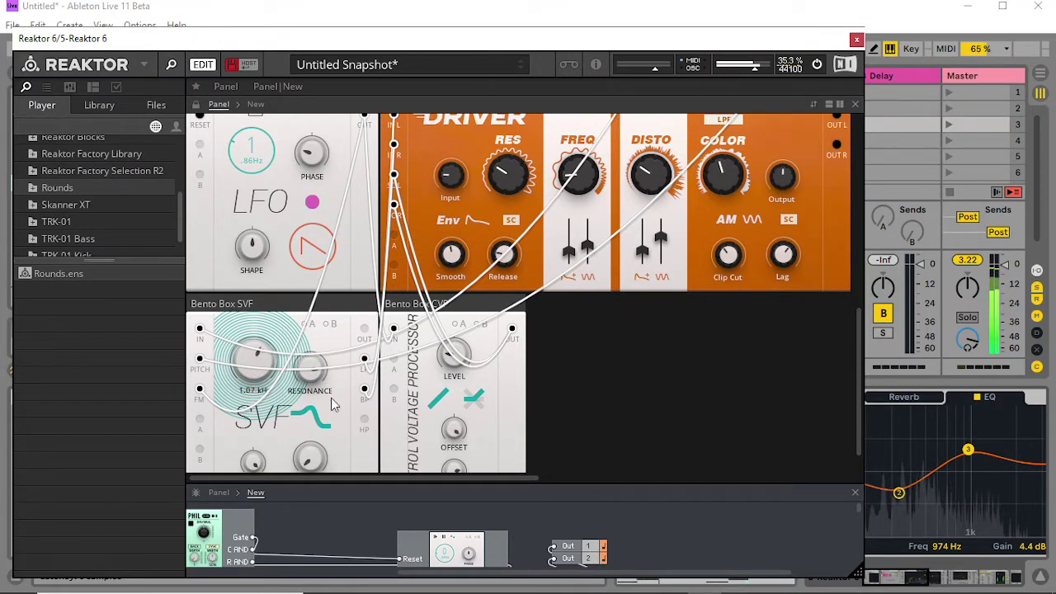
drag(256, 388, 233, 415)
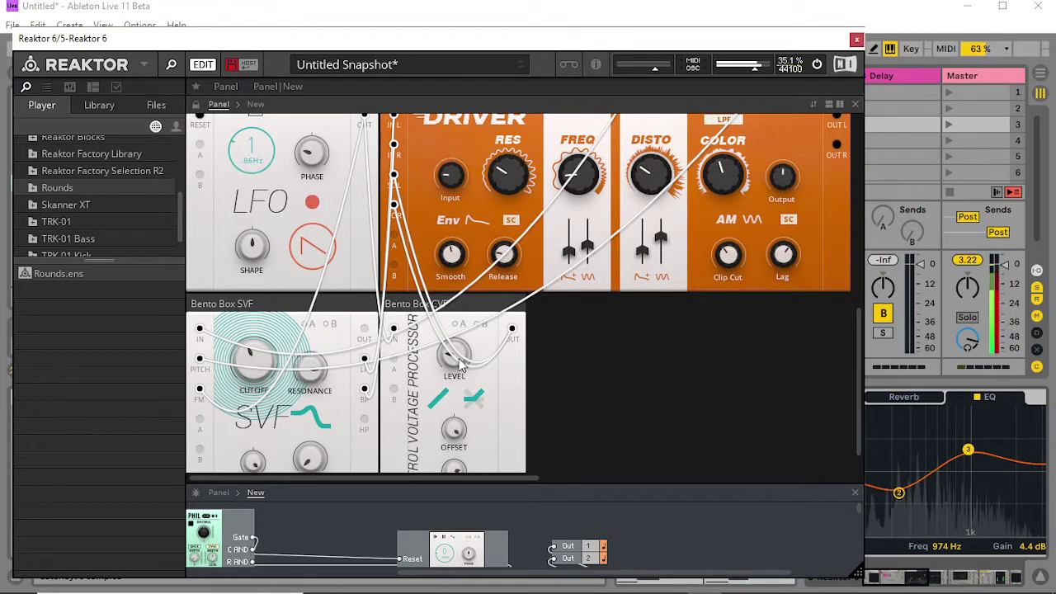
Set the control voltage processor's Level to about -50 and the Driver's Color to about 33.
drag(459, 361, 470, 356)
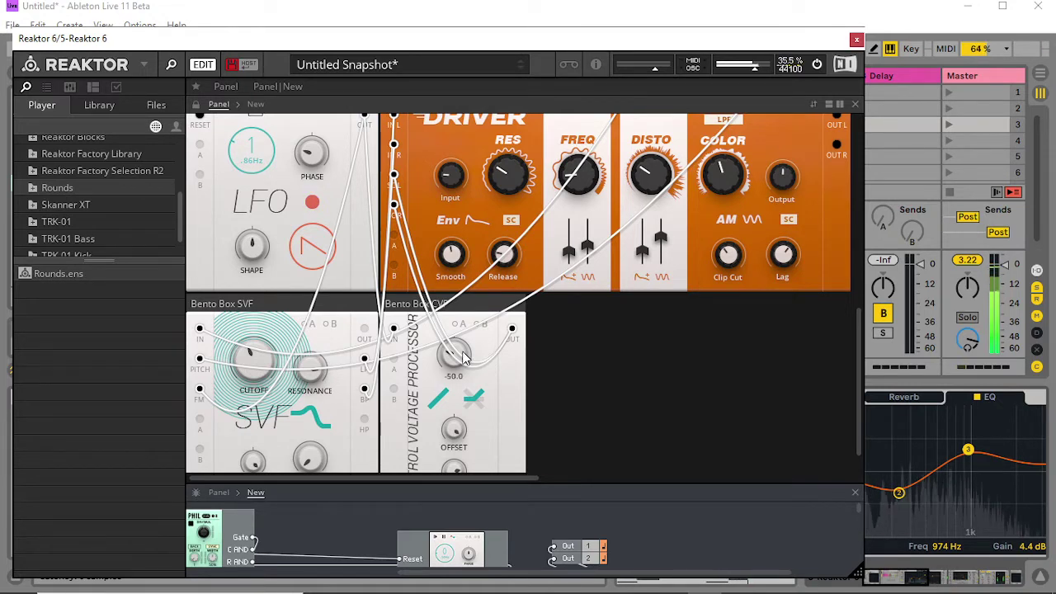
drag(696, 174, 718, 238)
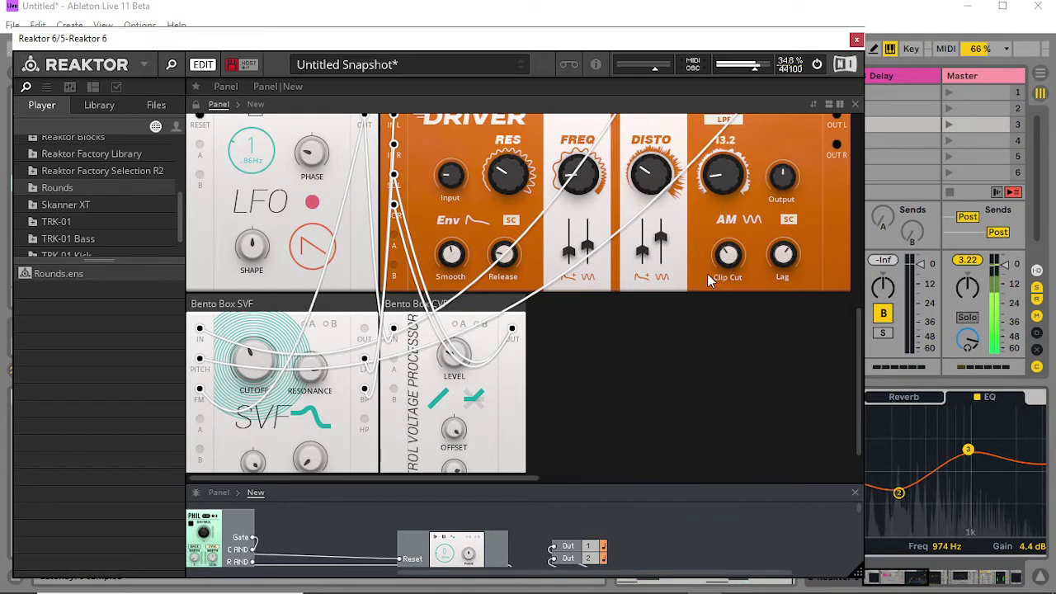
drag(707, 273, 714, 258)
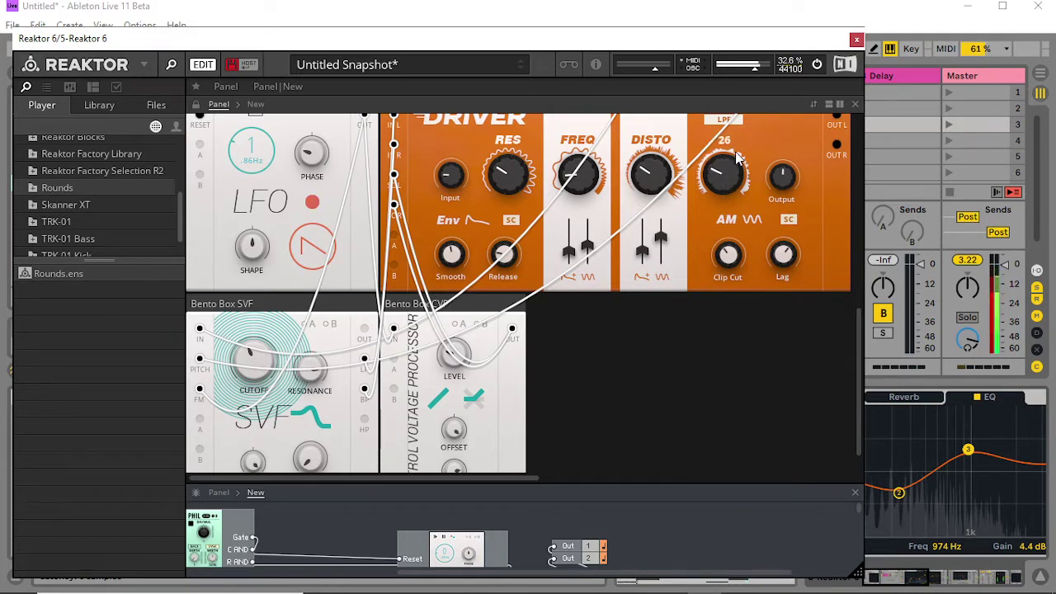
drag(738, 157, 741, 154)
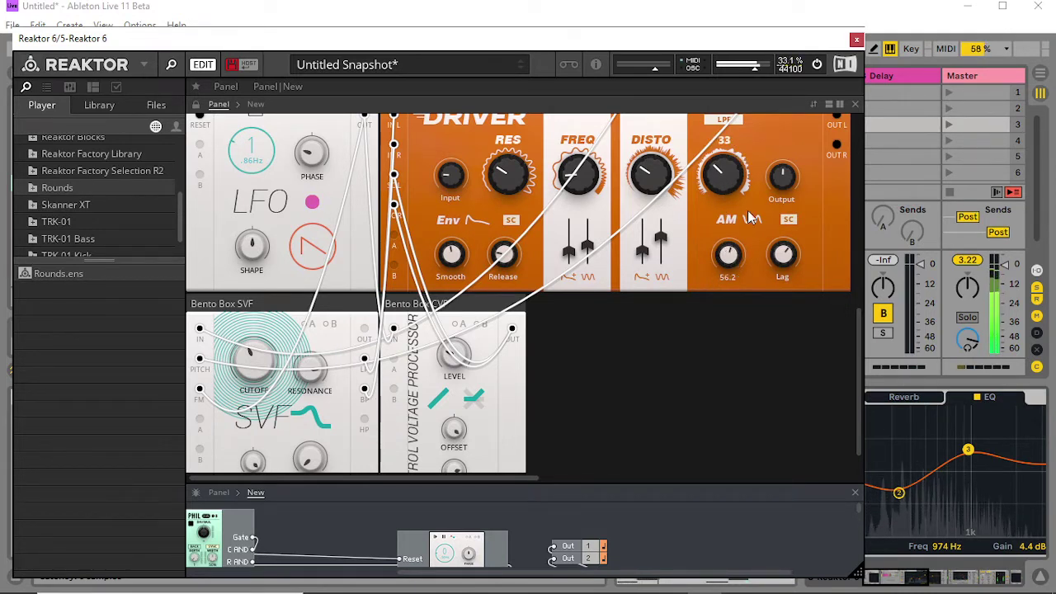
Adjust the Driver's Clip Cut and Lag, and set its Res to about 26.
drag(749, 217, 749, 202)
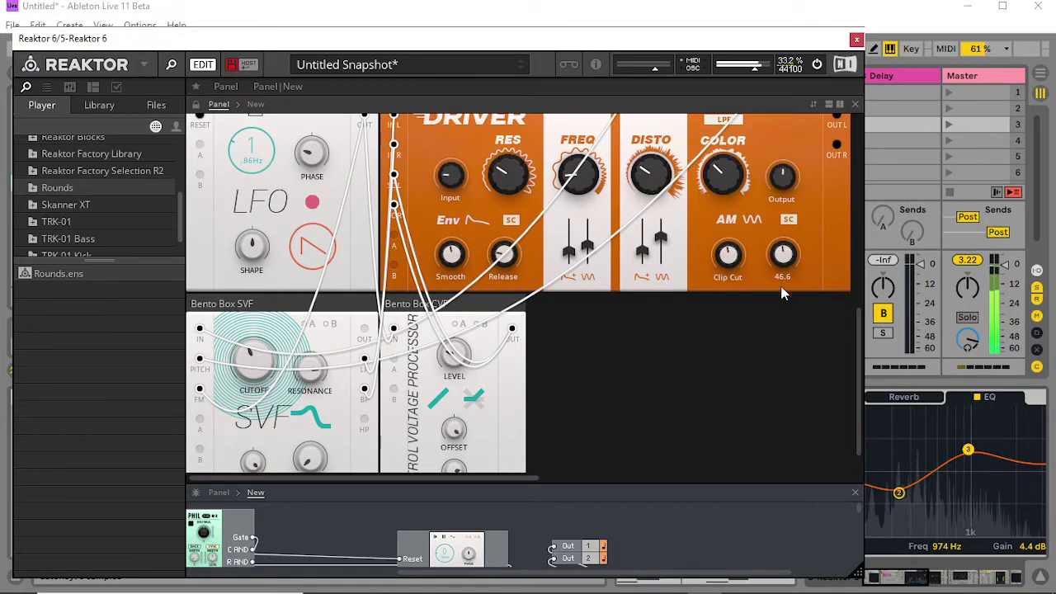
drag(796, 270, 777, 302)
drag(789, 258, 796, 254)
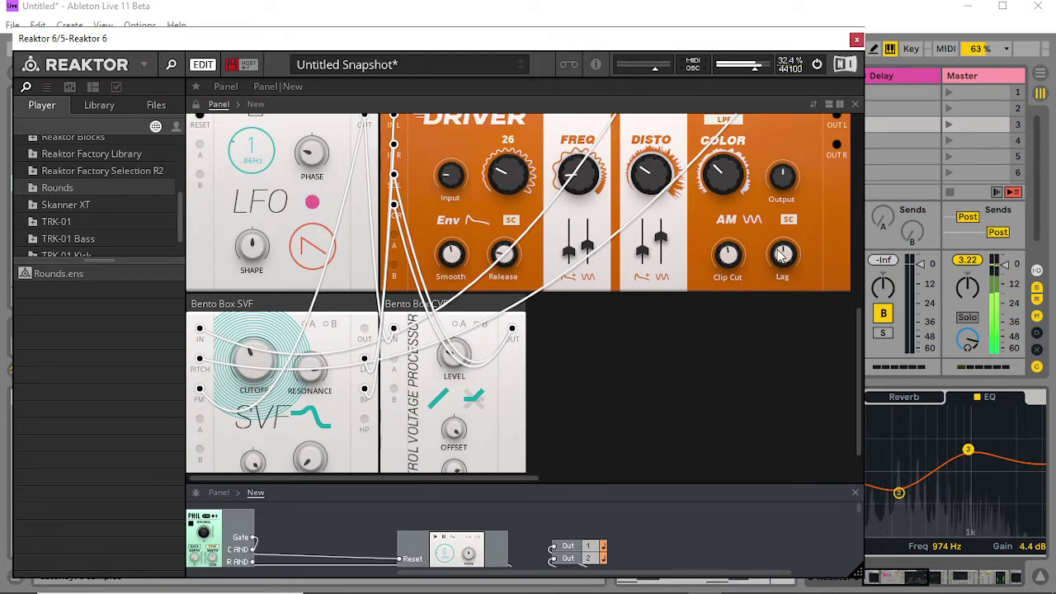
Lower the Driver's Clip Cut, close the Reaktor window and set Hybrid Reverb's EQ band 3 to about 717 Hz and 2.2 dB.
drag(729, 249, 734, 321)
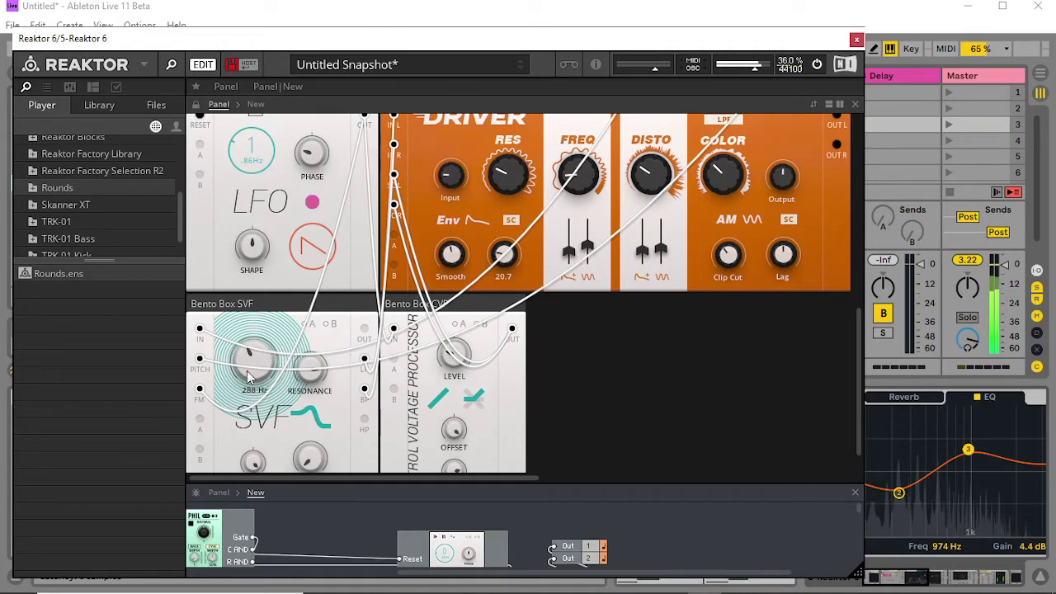
click(856, 39)
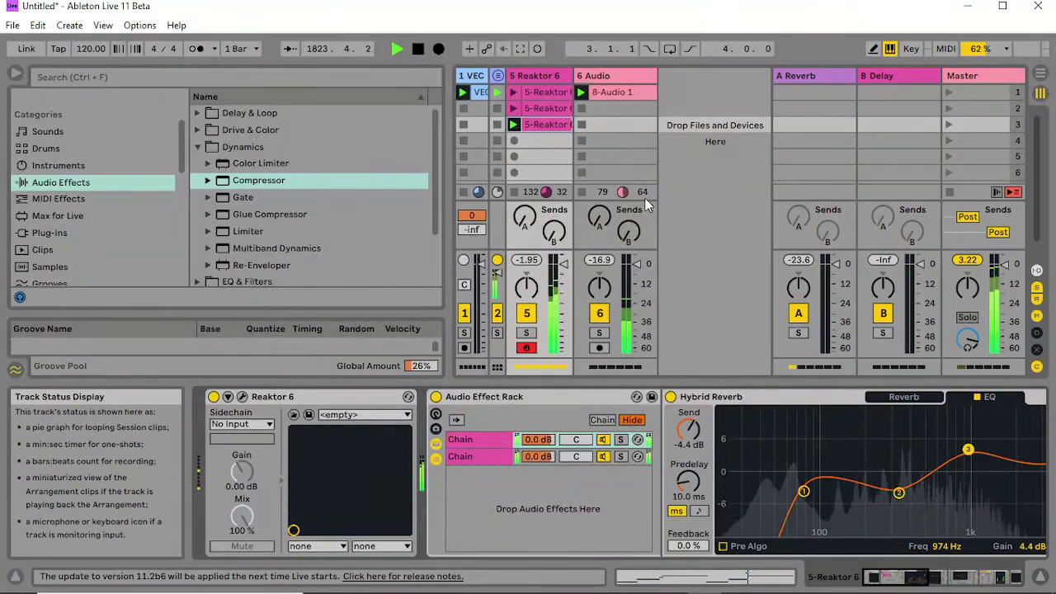
drag(956, 449, 922, 459)
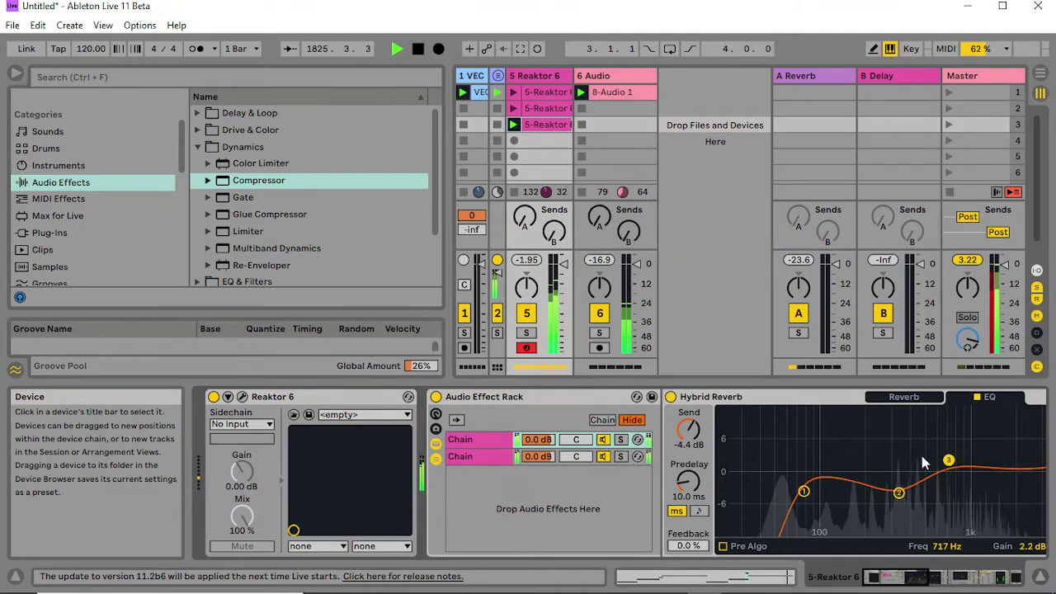
Fold the effect rack, set the Auto Filter to about 658 Hz with 53% resonance and the Compressor's release to about 354 ms.
click(529, 395)
click(528, 395)
double_click(357, 396)
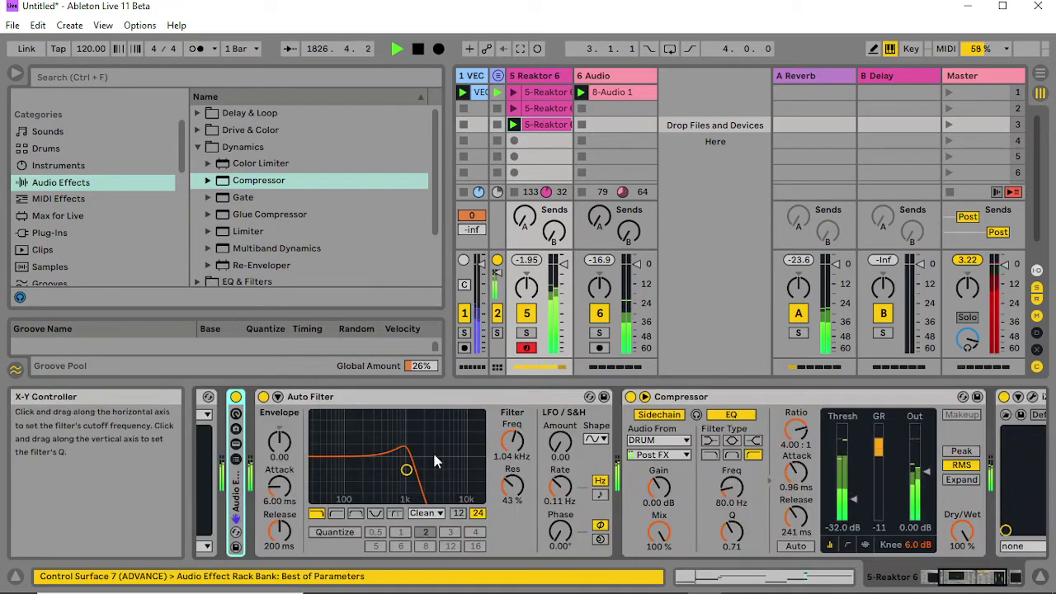
drag(406, 469, 395, 462)
mouse_move(796, 515)
mouse_down()
mouse_move(796, 491)
mouse_move(796, 503)
mouse_up()
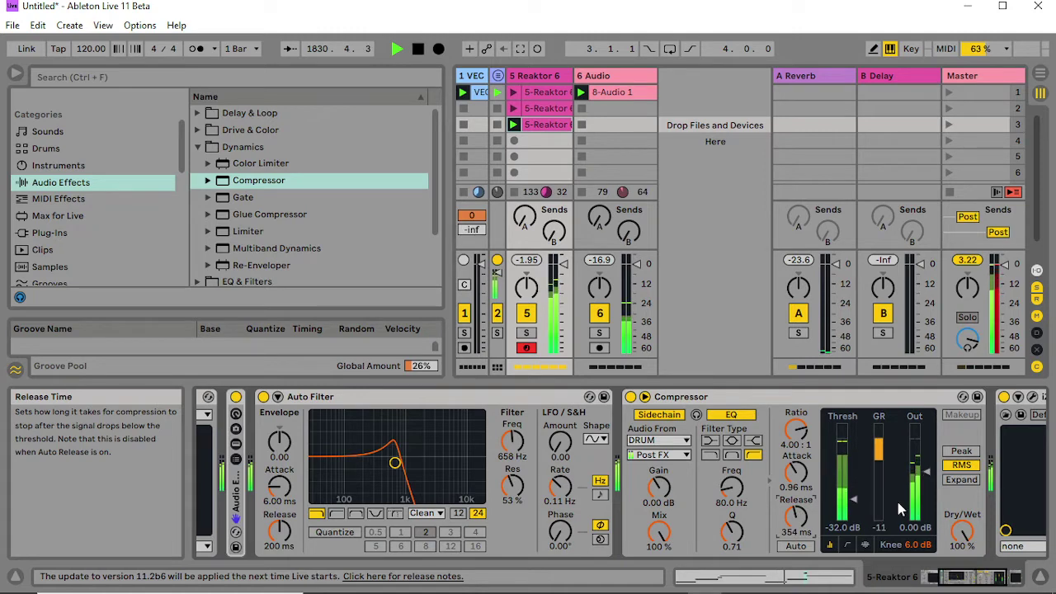
Add an EQ Eight from EQ & Filters directly after the Compressor on the Reaktor 6 track.
click(198, 147)
click(198, 164)
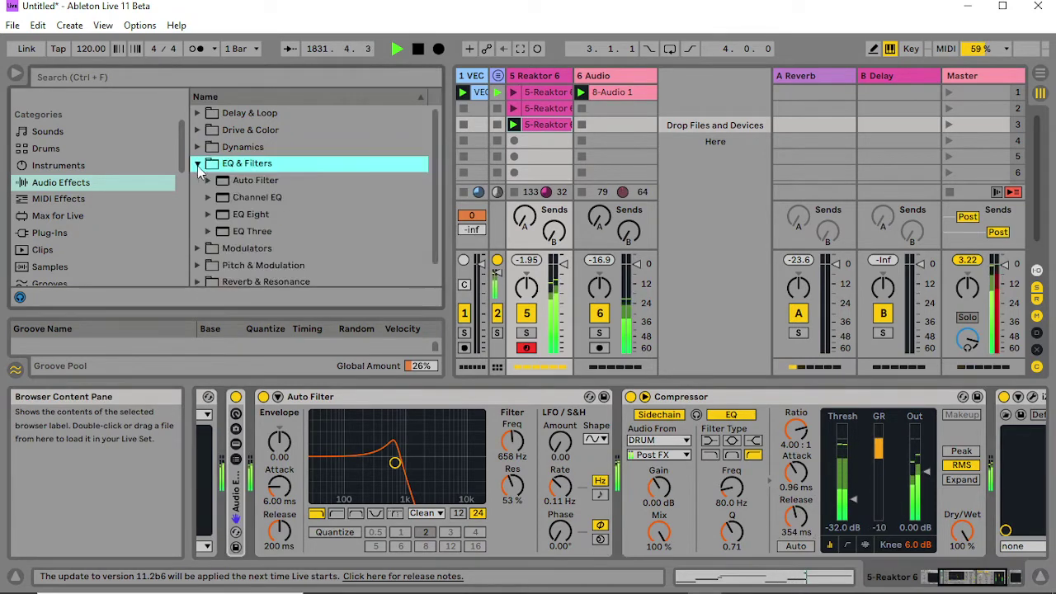
mouse_move(243, 213)
mouse_down()
mouse_move(1005, 499)
mouse_move(981, 479)
mouse_up()
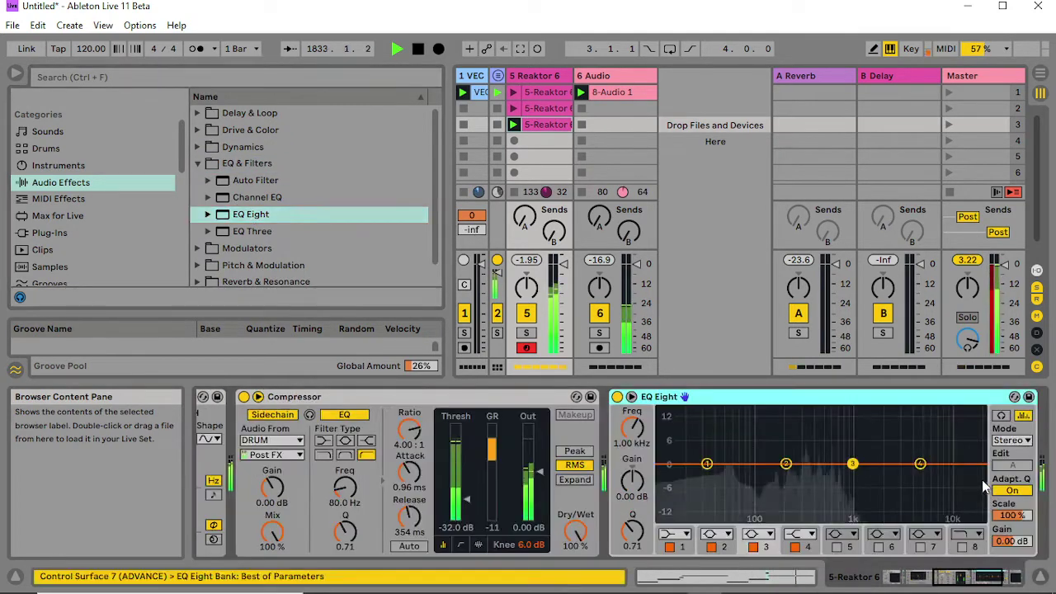
Make EQ Eight's band 1 a low cut, dip band 2 and set band 3 to about 625 Hz and -0.87 dB.
click(677, 533)
mouse_move(710, 477)
mouse_down()
mouse_move(701, 481)
mouse_move(734, 478)
mouse_move(722, 482)
mouse_up()
click(786, 463)
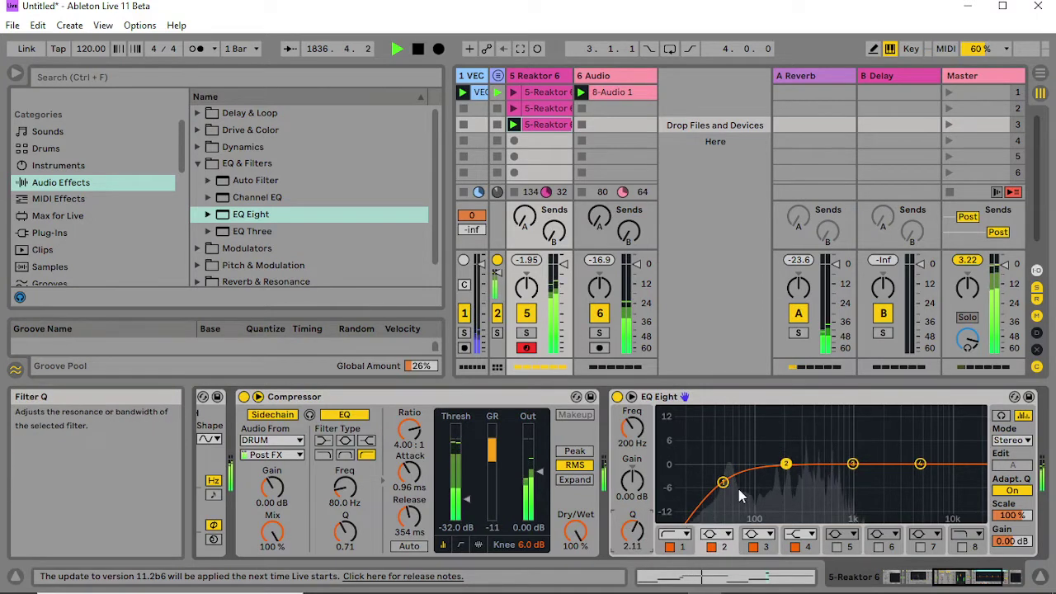
drag(786, 464, 832, 467)
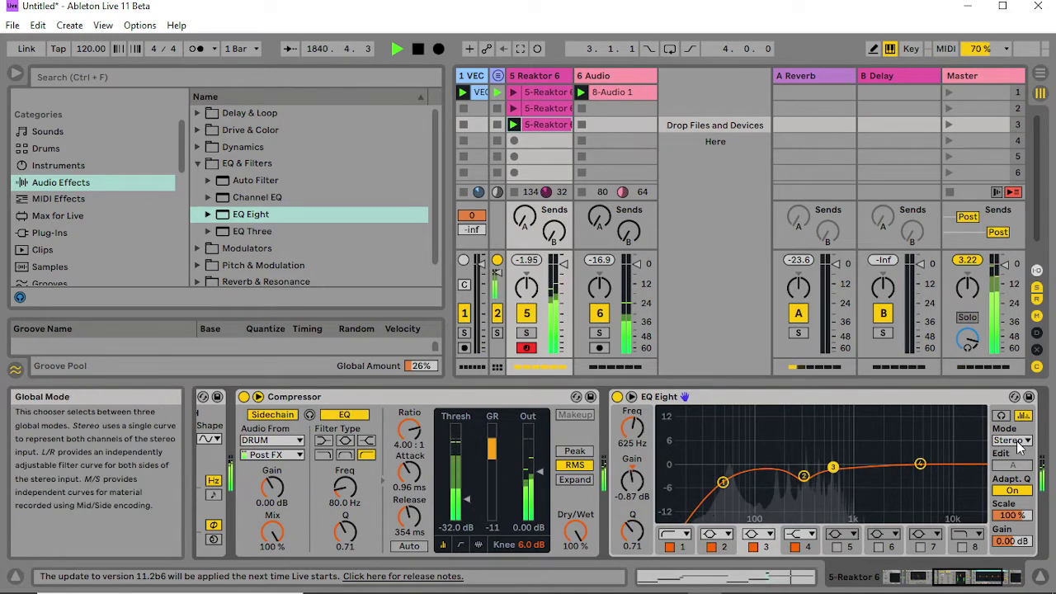
Switch EQ Eight to M/S mode and, on the side channel, boost bands 4 and 5, with band 5 near 1.56 kHz and 1.61 dB.
click(1011, 440)
click(1011, 476)
click(1013, 467)
click(1012, 467)
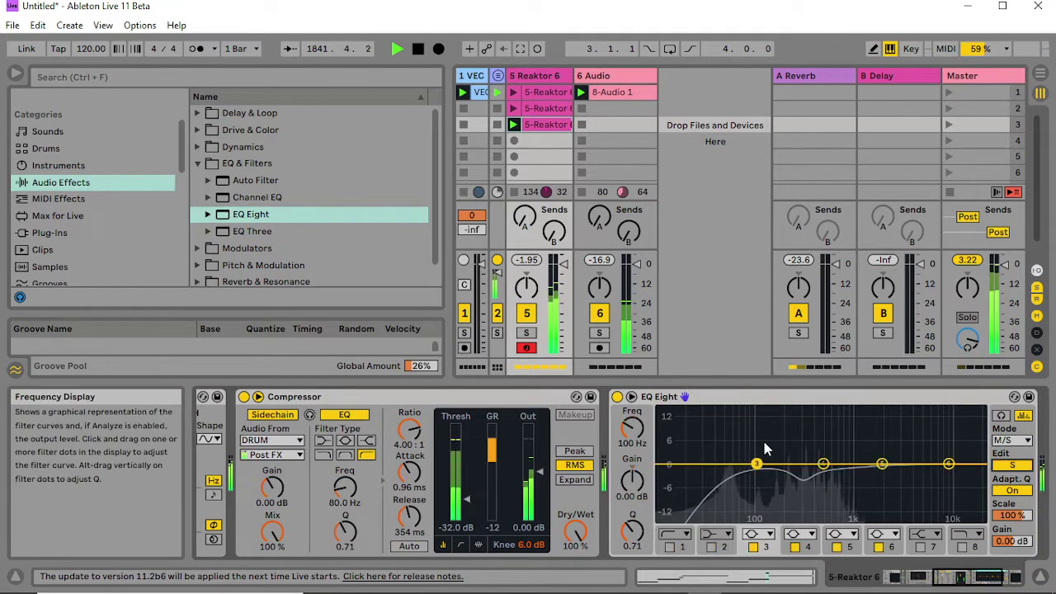
drag(765, 438, 871, 458)
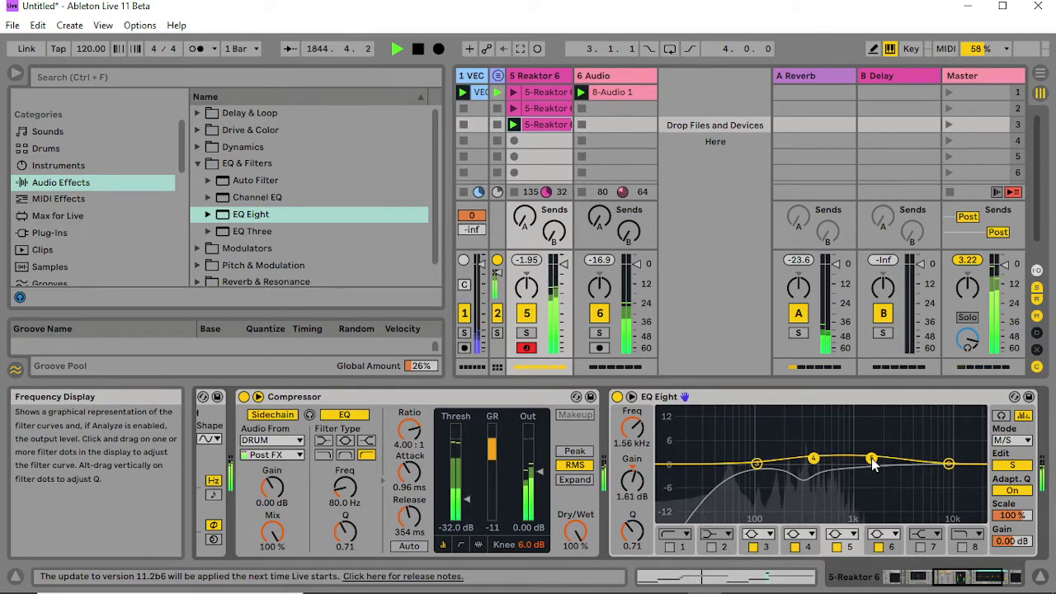
Set the Auto Filter to about 972 Hz and 48% resonance, quantized to beat division 1, with envelope 16.1 and release 60.4 ms.
drag(970, 578, 737, 540)
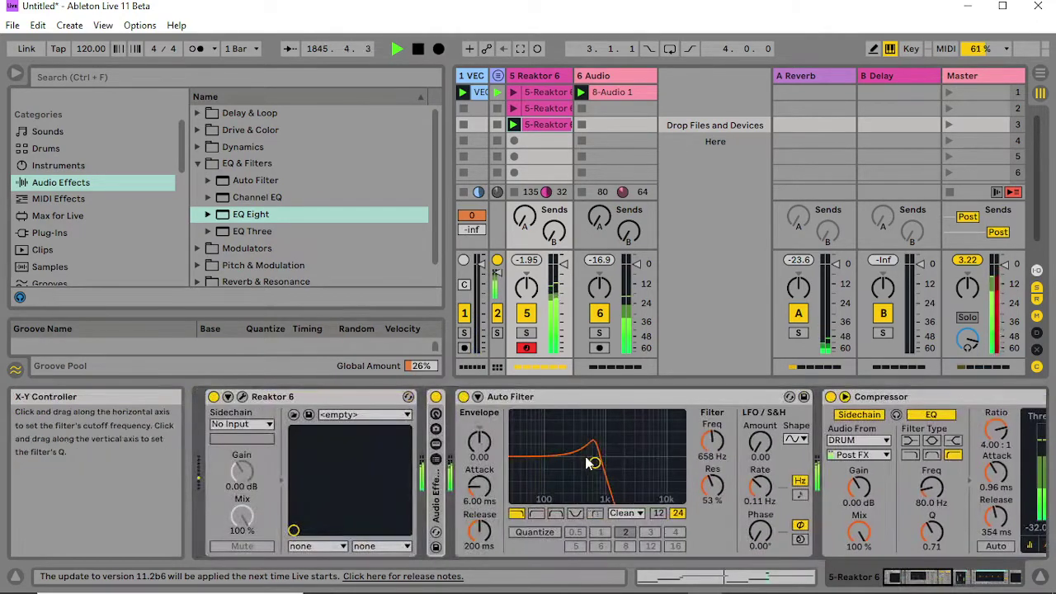
drag(594, 461, 605, 466)
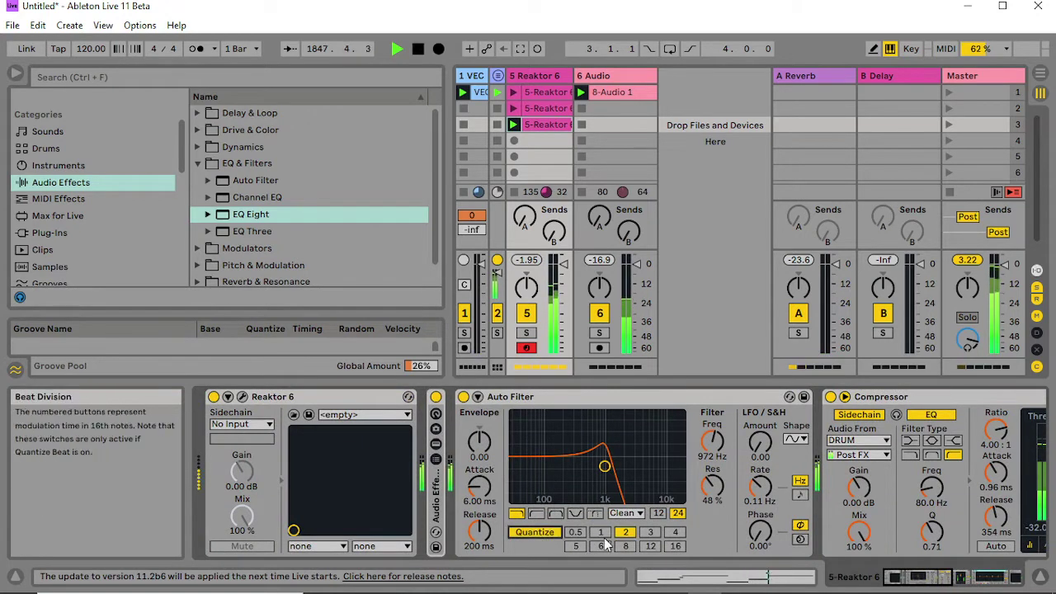
click(600, 531)
drag(479, 441, 479, 438)
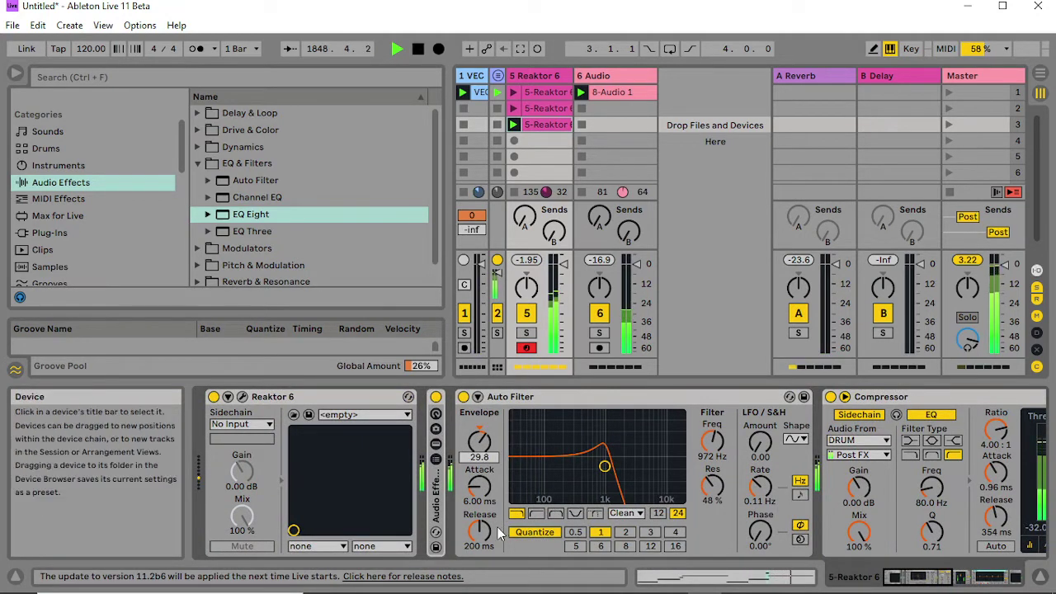
drag(479, 531, 479, 560)
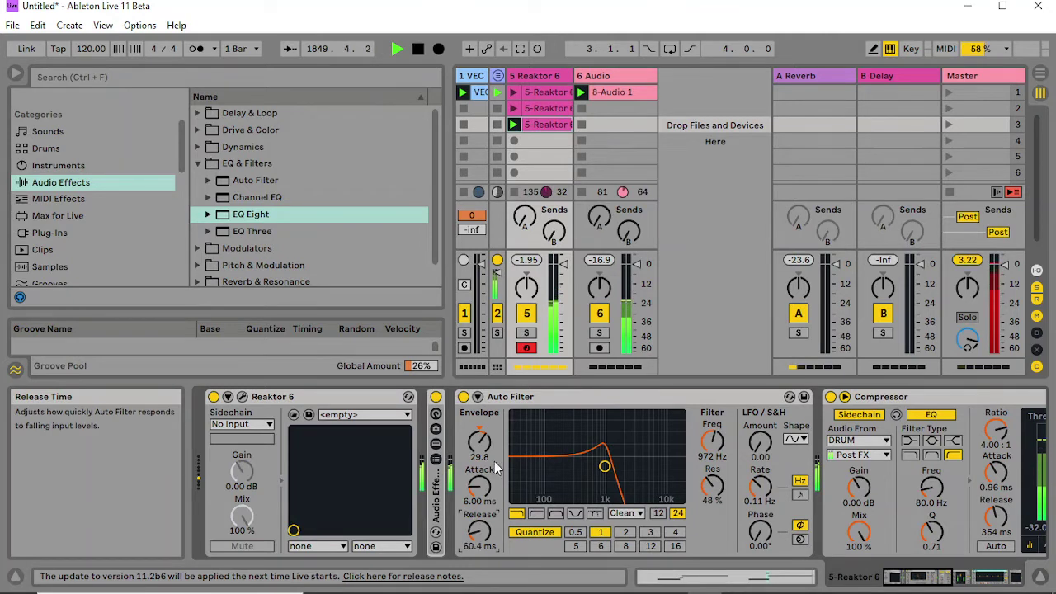
drag(479, 442, 479, 452)
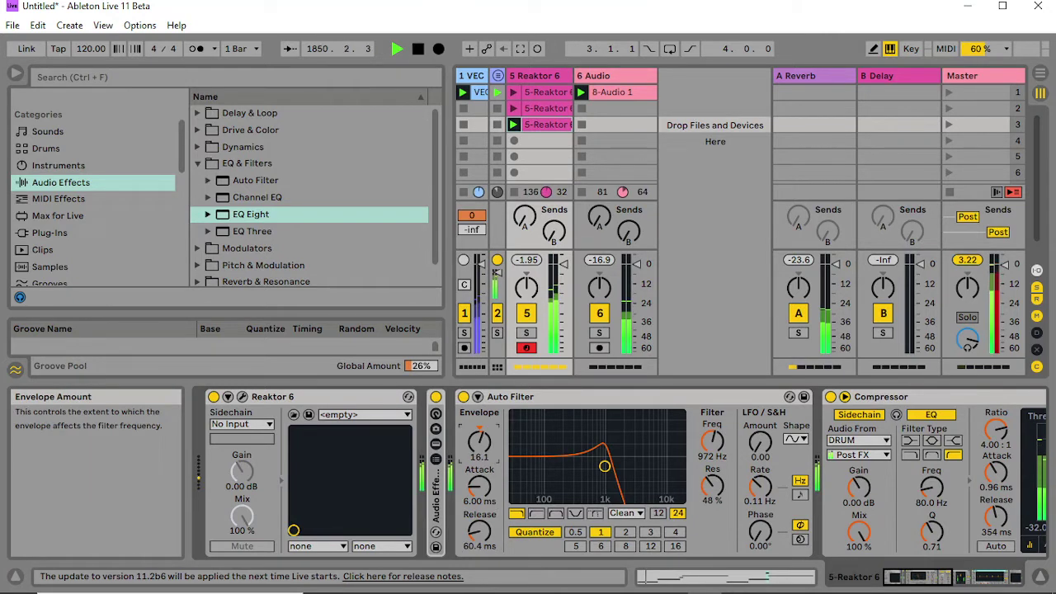
Enable the Auto Filter's sidechain and take its input from the DRUM track.
click(477, 398)
click(488, 414)
click(497, 441)
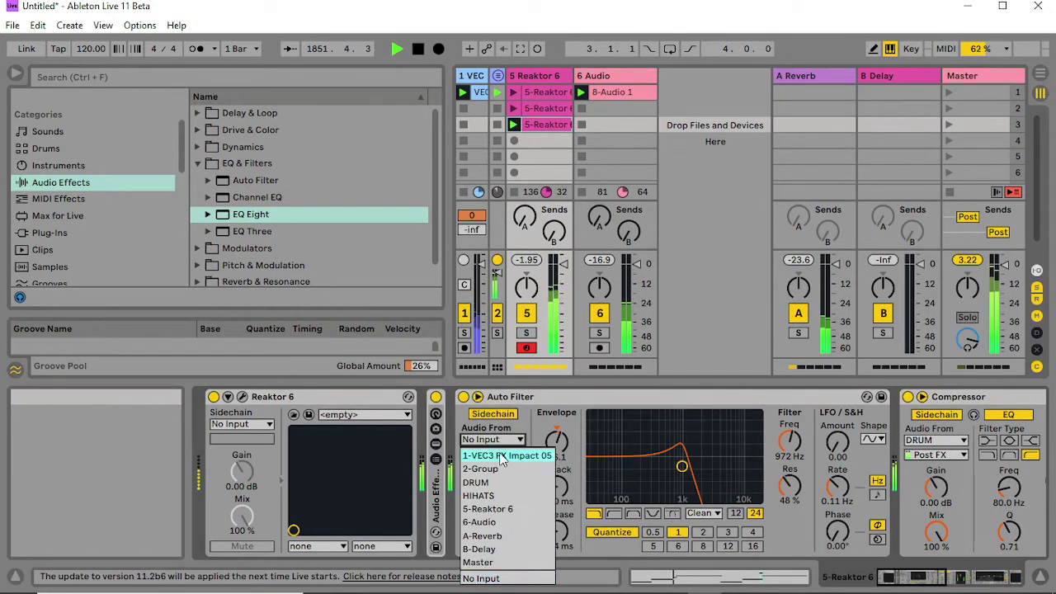
click(497, 486)
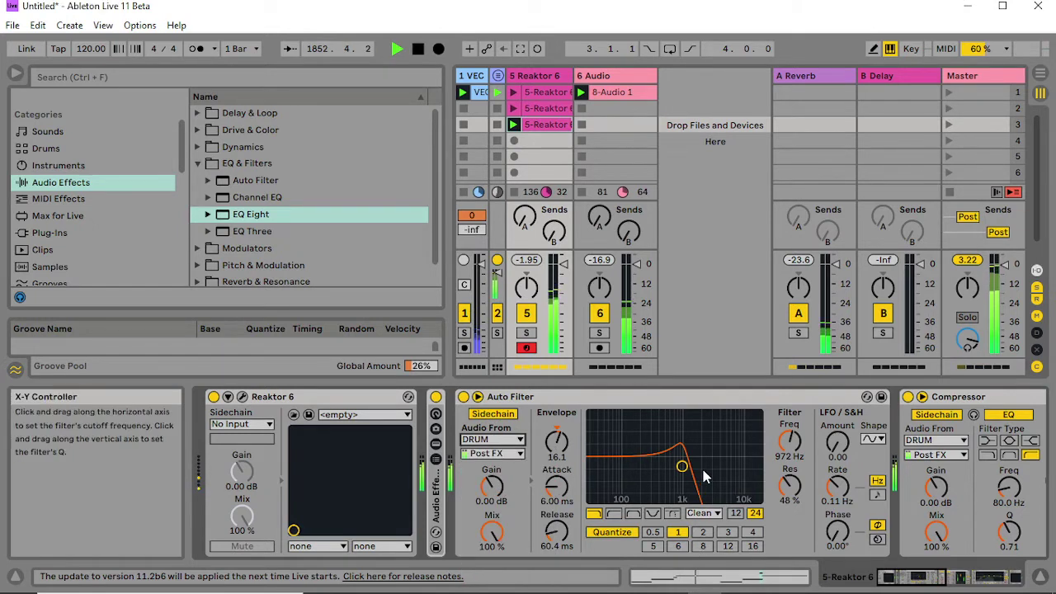
Lower the Auto Filter's frequency to about 571 Hz, raise its envelope amount to 62.5 and set the release to about 194 ms.
mouse_move(681, 466)
mouse_down()
mouse_move(691, 465)
mouse_move(668, 466)
mouse_up()
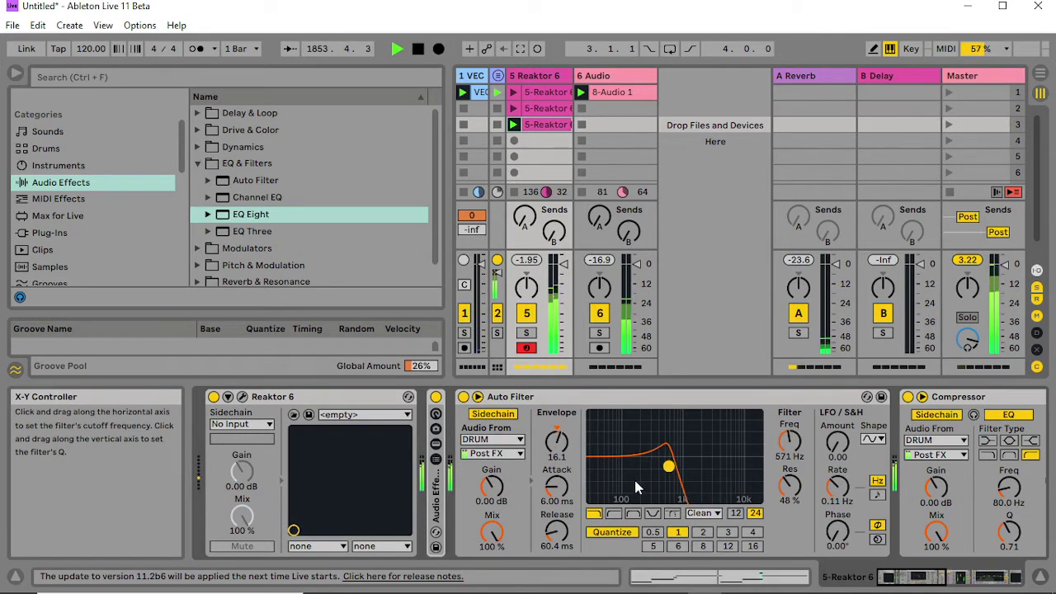
drag(557, 442, 556, 429)
drag(557, 532, 557, 519)
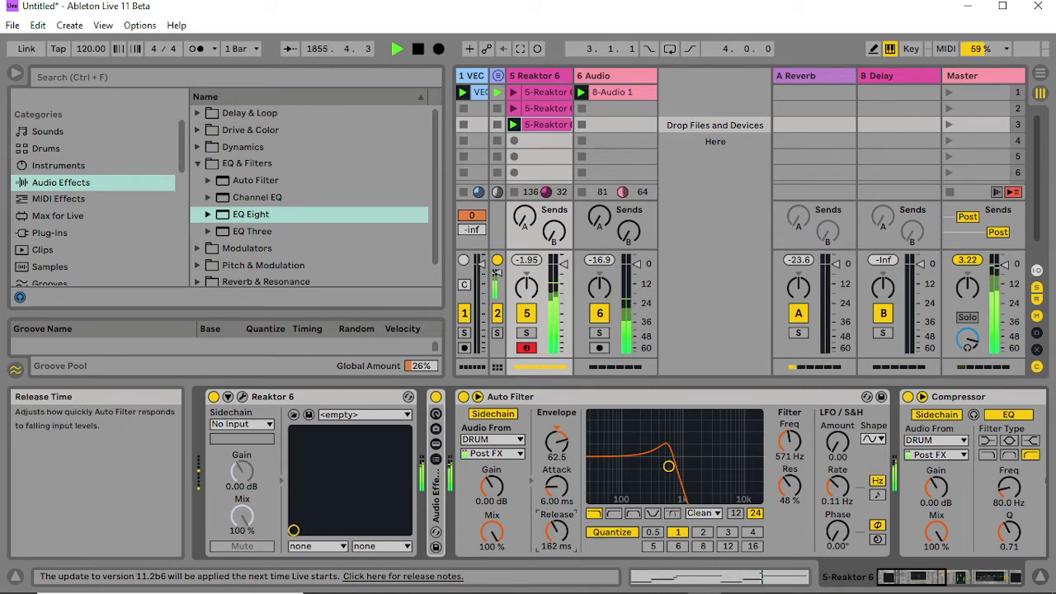
drag(557, 532, 558, 529)
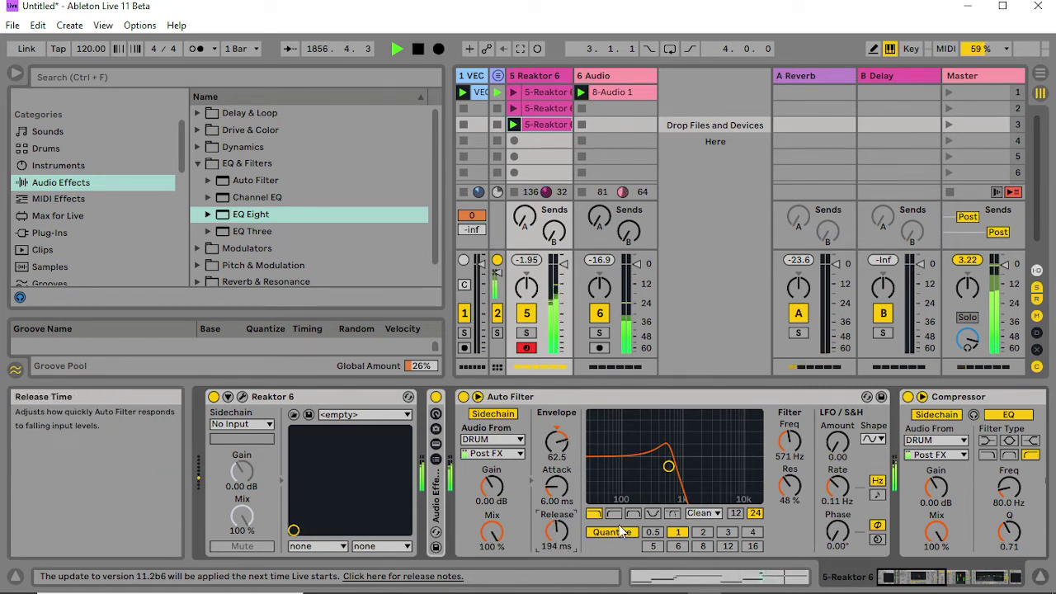
Try beat division 2, return to 1, and set the Auto Filter to about 1.01 kHz, 41% resonance and 111 ms release.
click(694, 534)
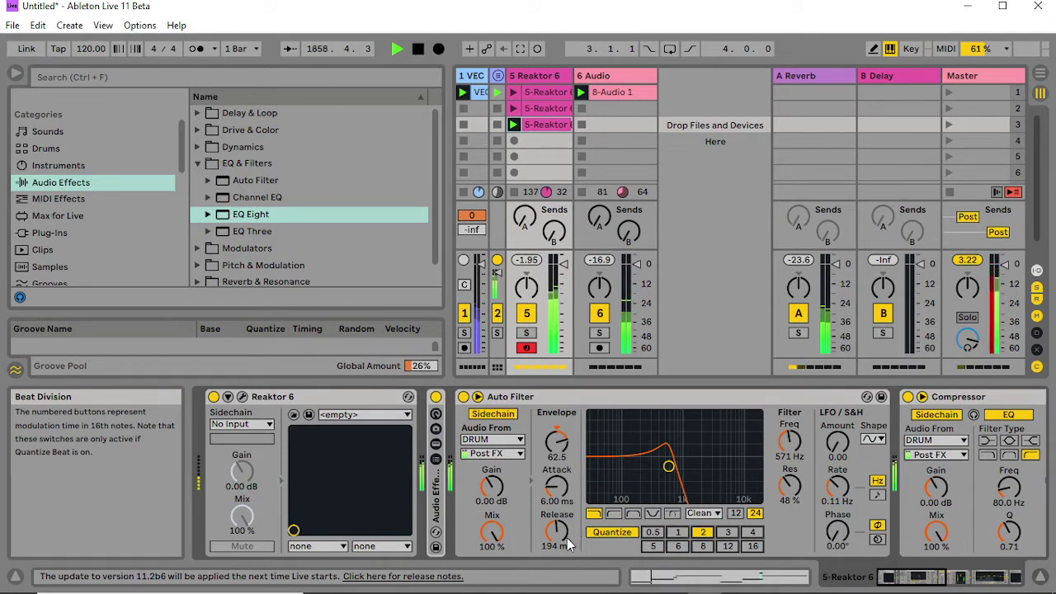
drag(557, 532, 557, 544)
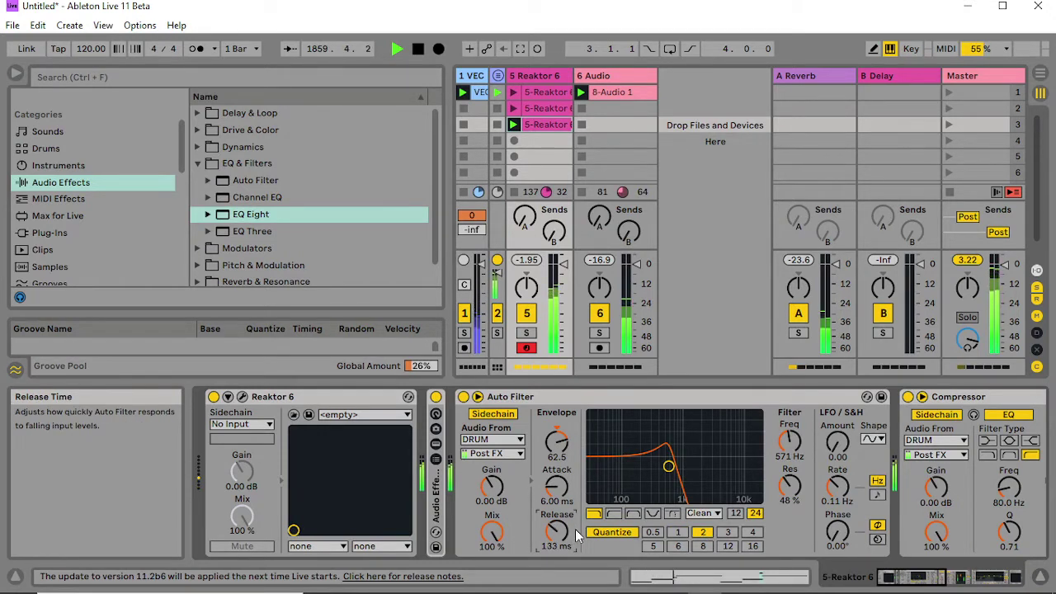
mouse_move(670, 467)
mouse_down()
mouse_move(689, 467)
mouse_move(680, 471)
mouse_up()
click(677, 532)
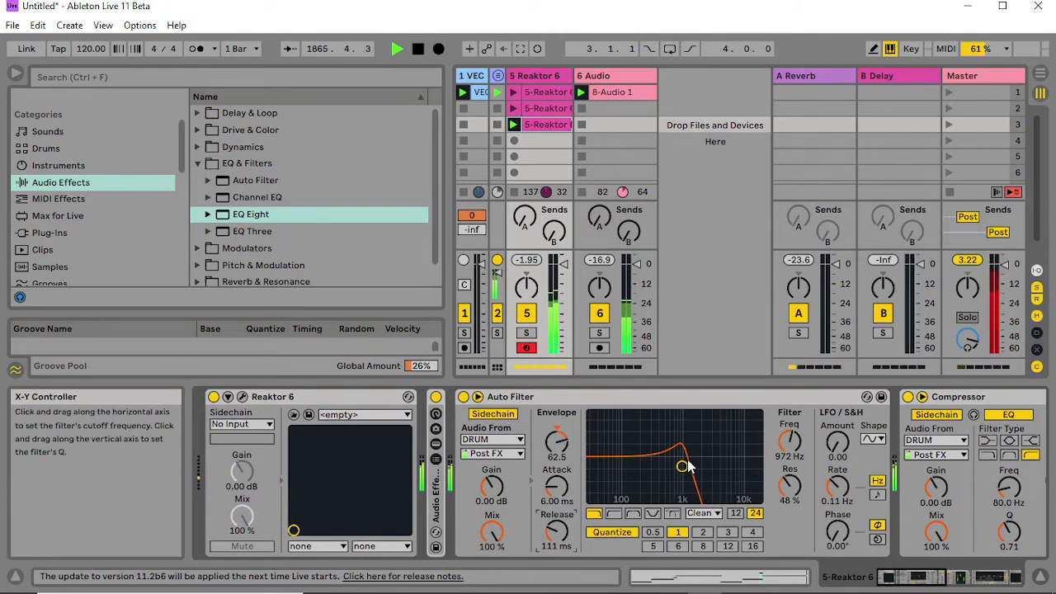
drag(682, 466, 682, 471)
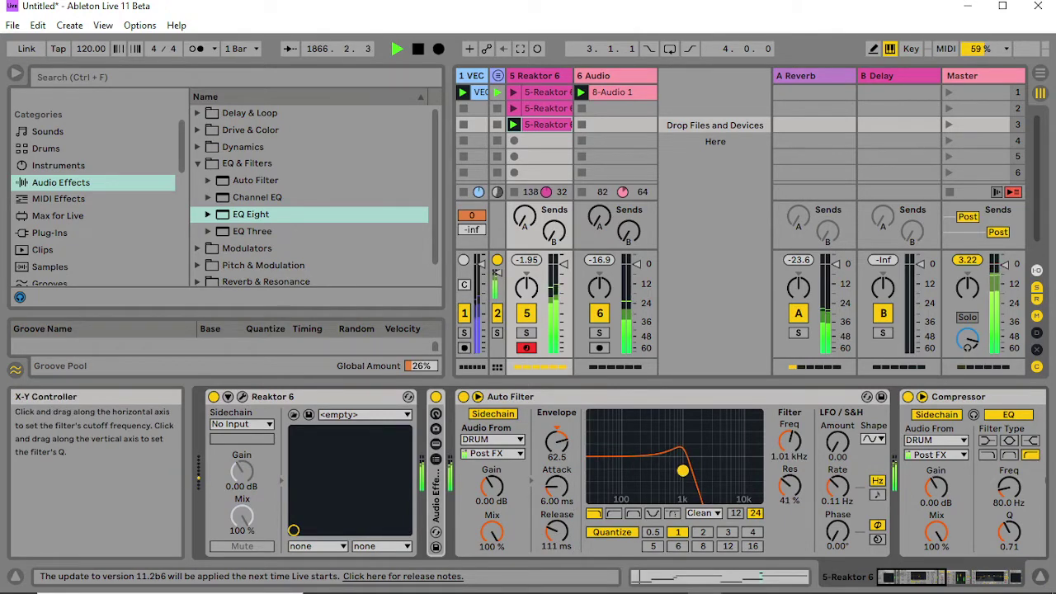
Reopen the Reaktor window and sweep the Six GT module's In 1 : In 2 knob up and down.
click(242, 397)
scroll(438, 367, up, 10)
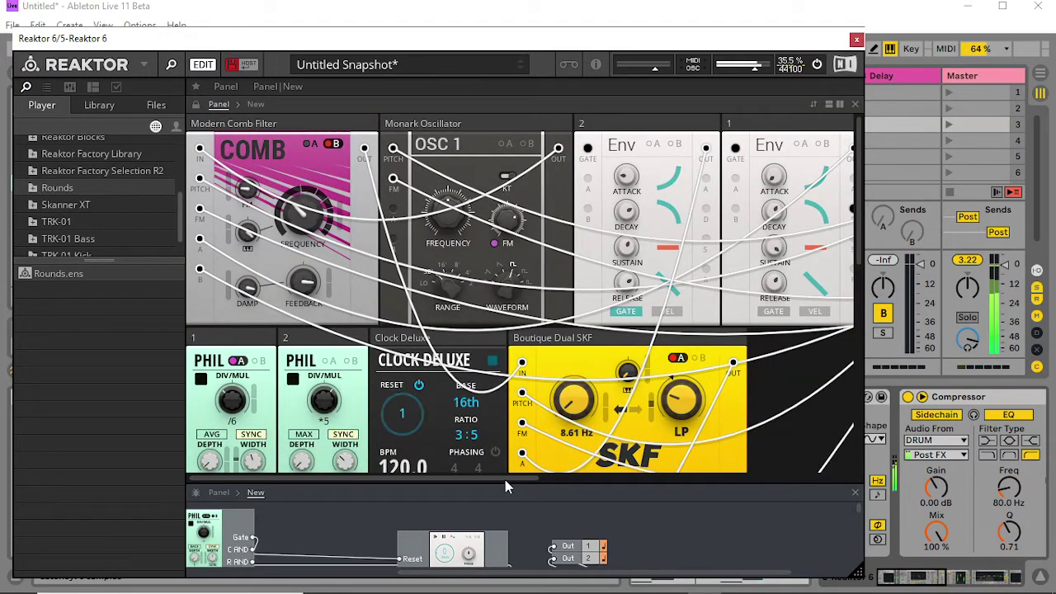
drag(505, 479, 855, 481)
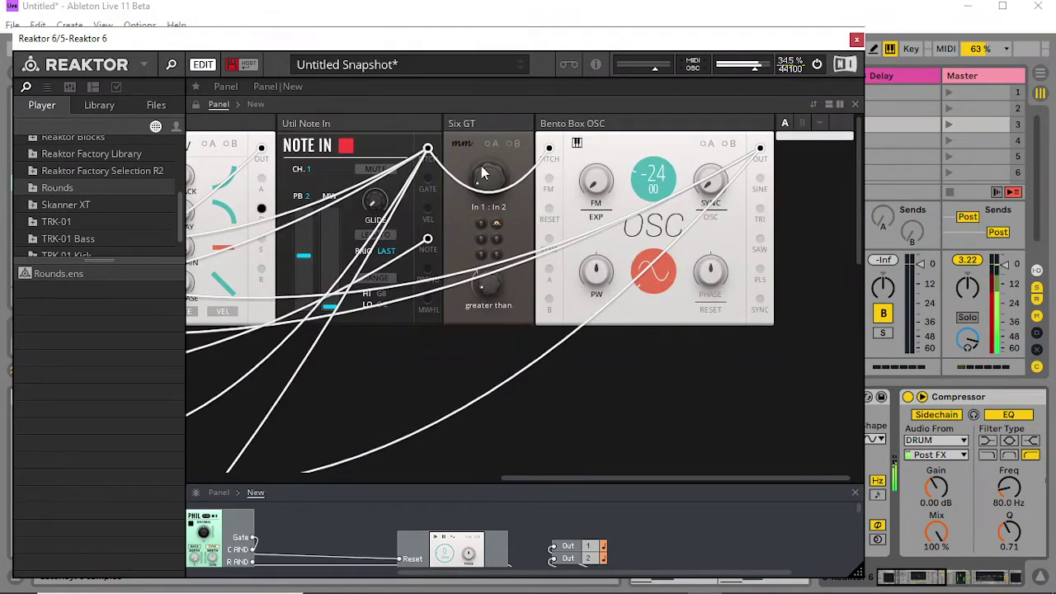
drag(489, 188, 495, 159)
drag(506, 109, 520, 42)
drag(491, 183, 498, 265)
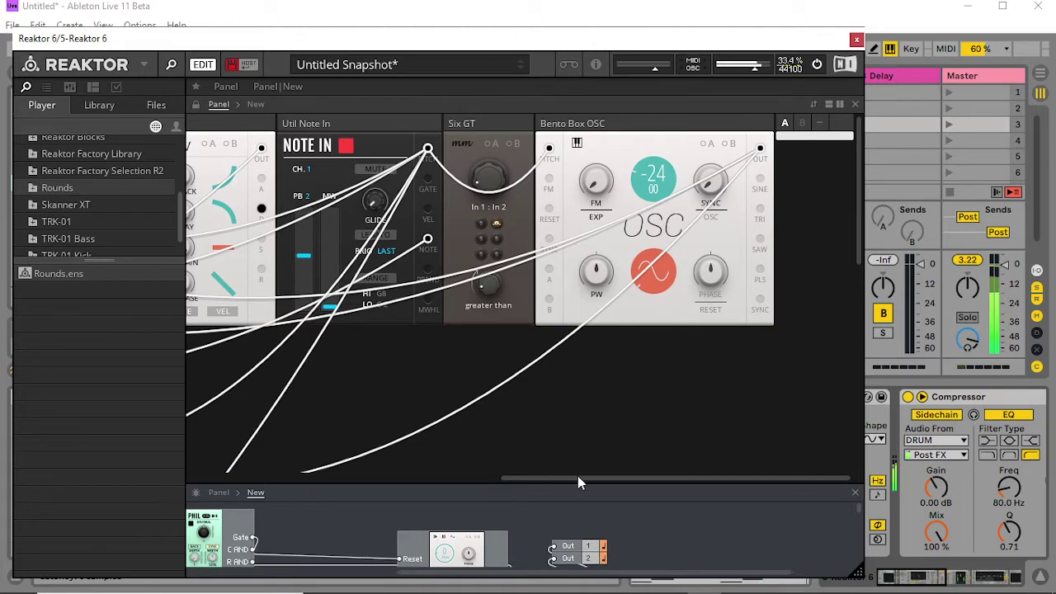
Adjust the Boutique Dual SKF's low-pass resonance and bring its LP cutoff back down.
drag(578, 476, 44, 471)
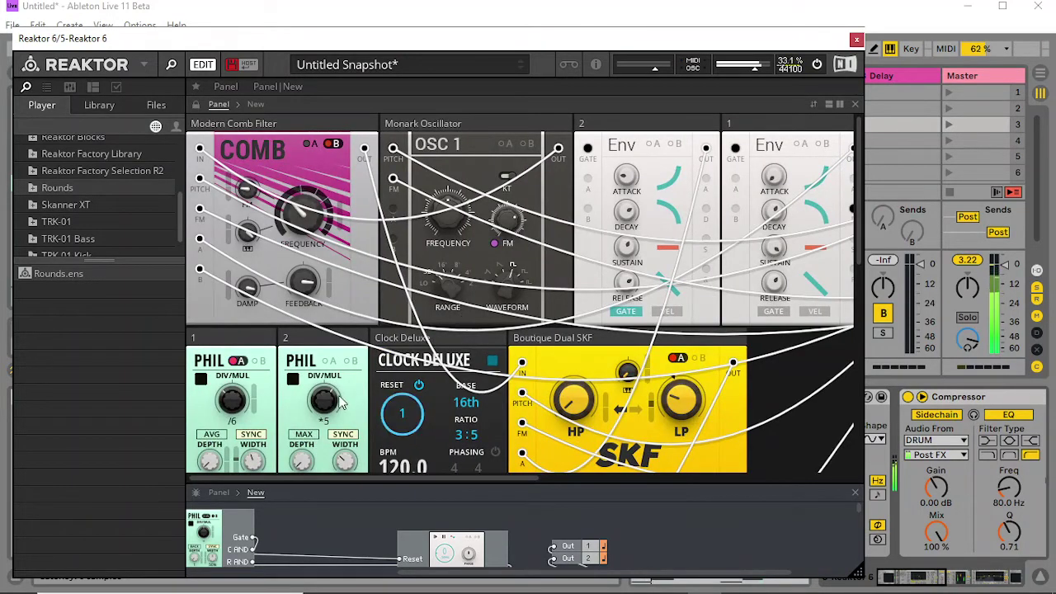
scroll(635, 351, down, 3)
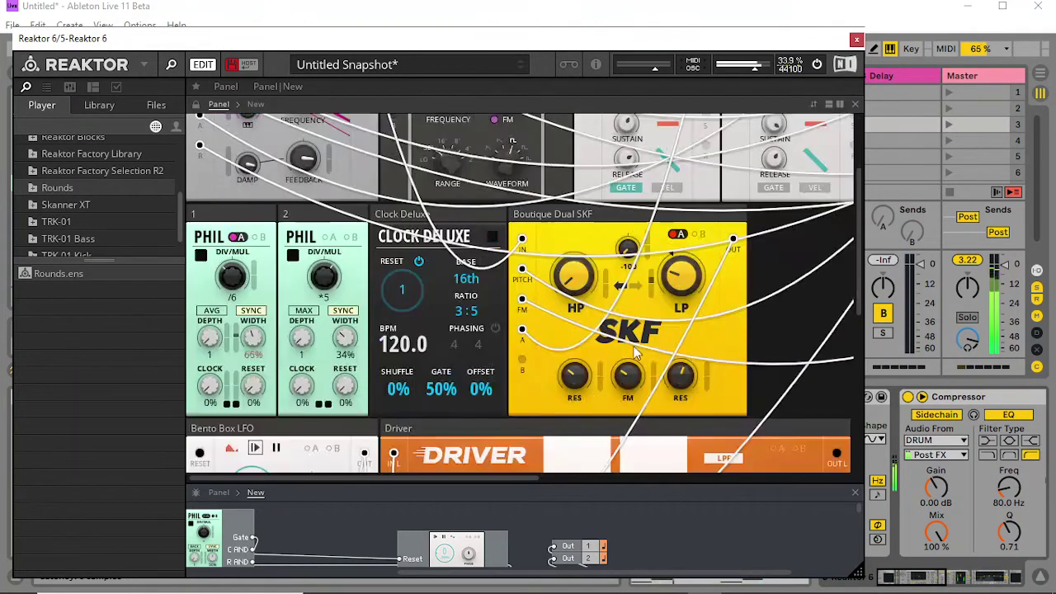
scroll(635, 350, down, 2)
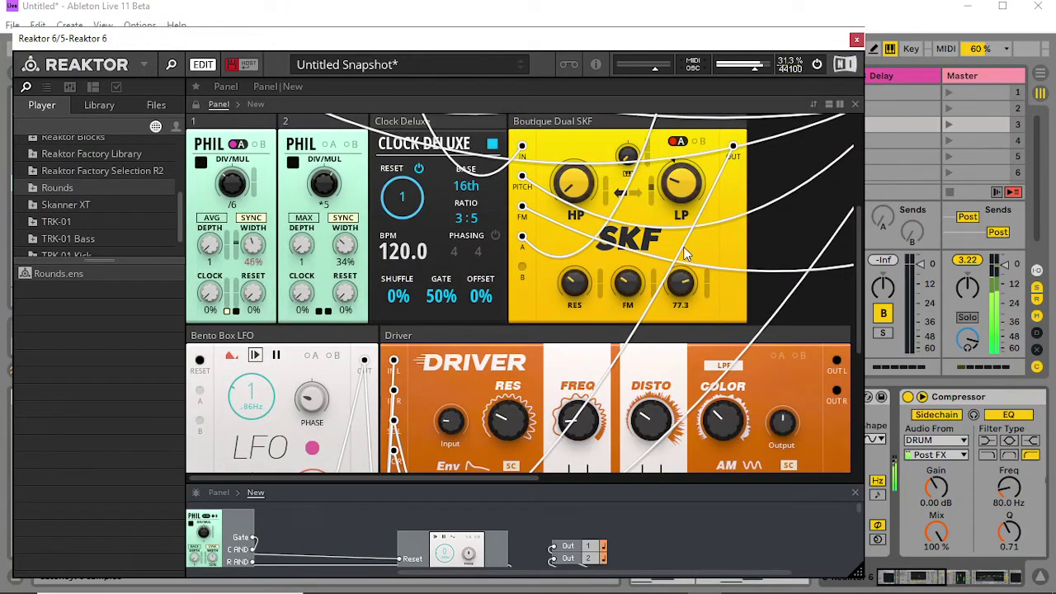
mouse_move(703, 168)
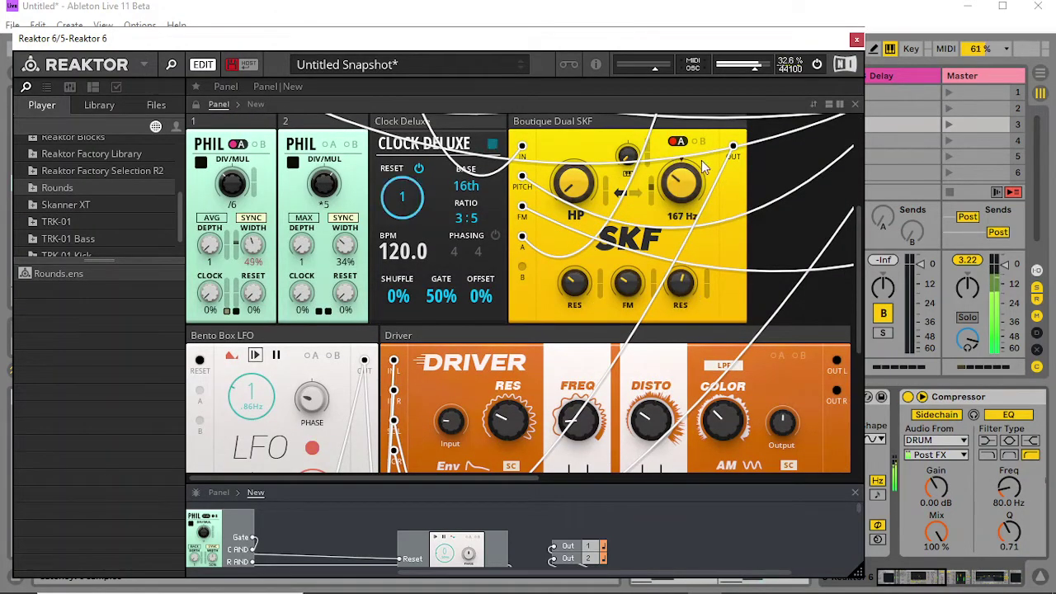
drag(703, 168, 673, 191)
Adjust the Driver's Freq and lower its Color to about 27.
mouse_move(582, 421)
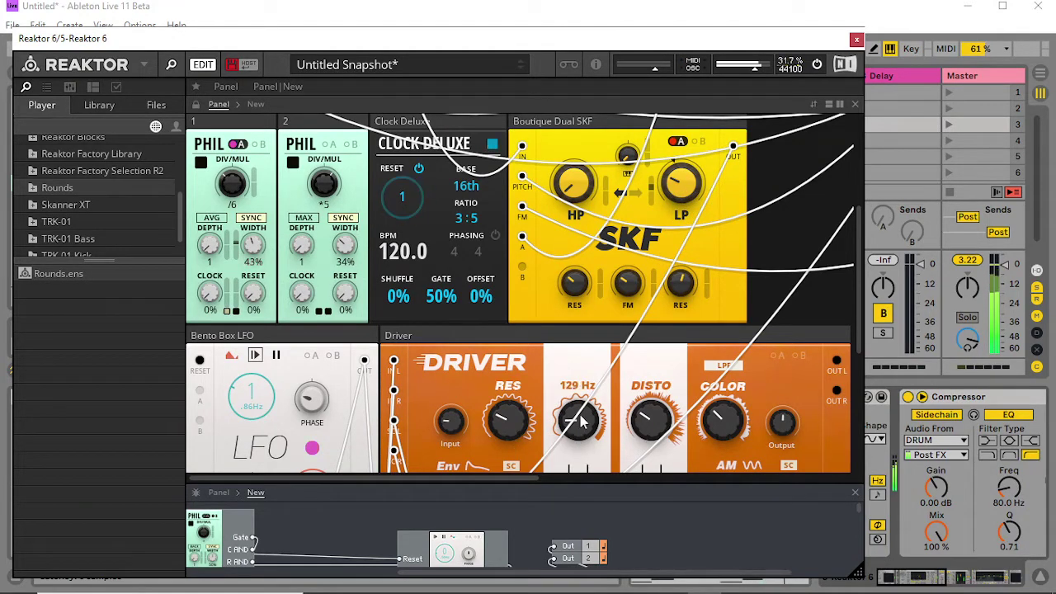
mouse_move(581, 421)
mouse_down()
mouse_move(569, 405)
mouse_move(564, 416)
mouse_up()
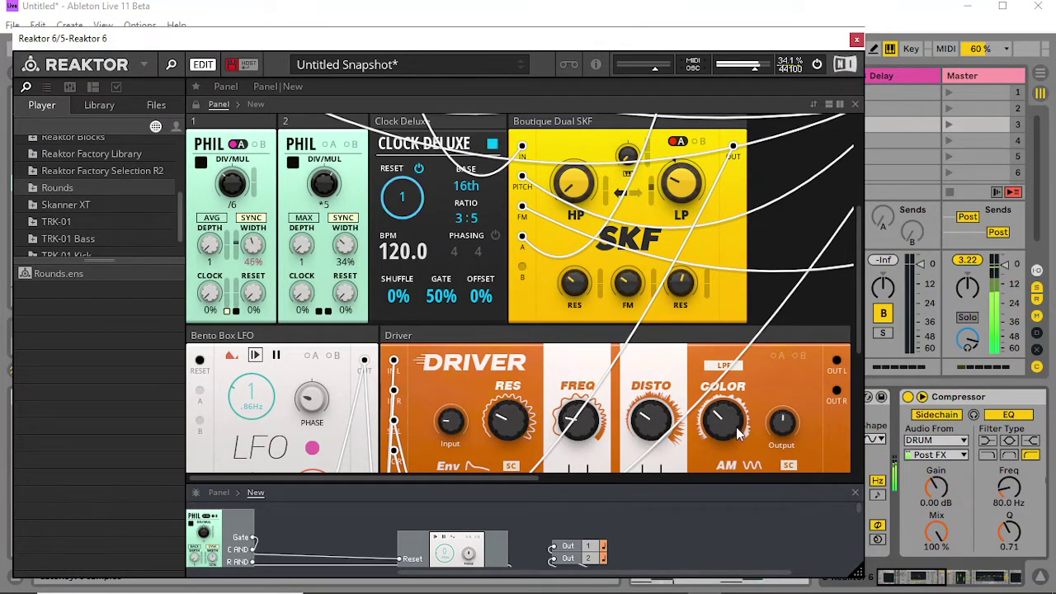
drag(735, 427, 699, 516)
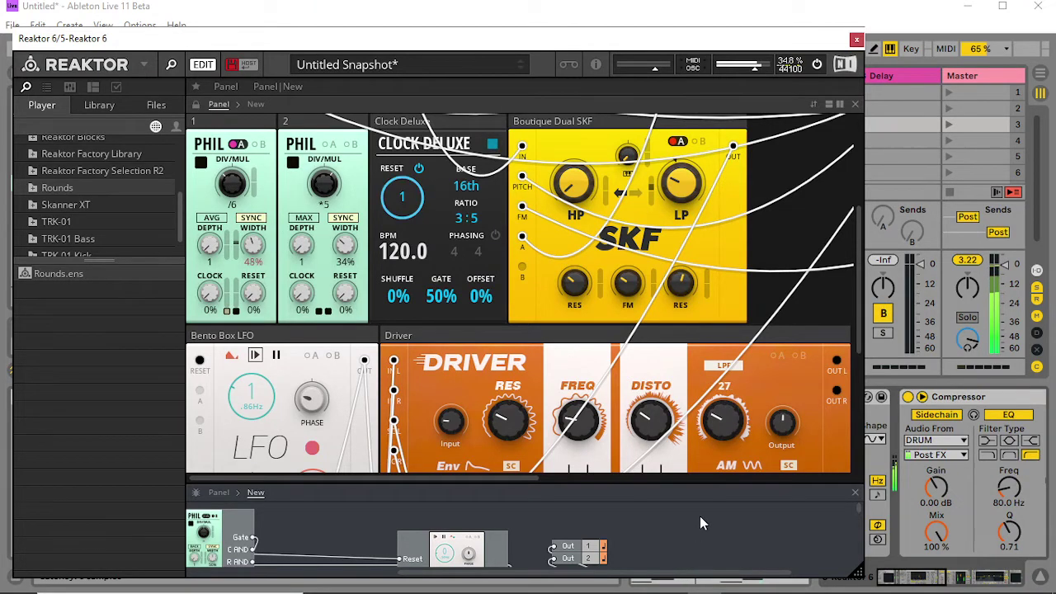
Sweep the Driver's Disto up to about 94.7 and back down to its minimum, and readjust its Res.
scroll(643, 395, down, 3)
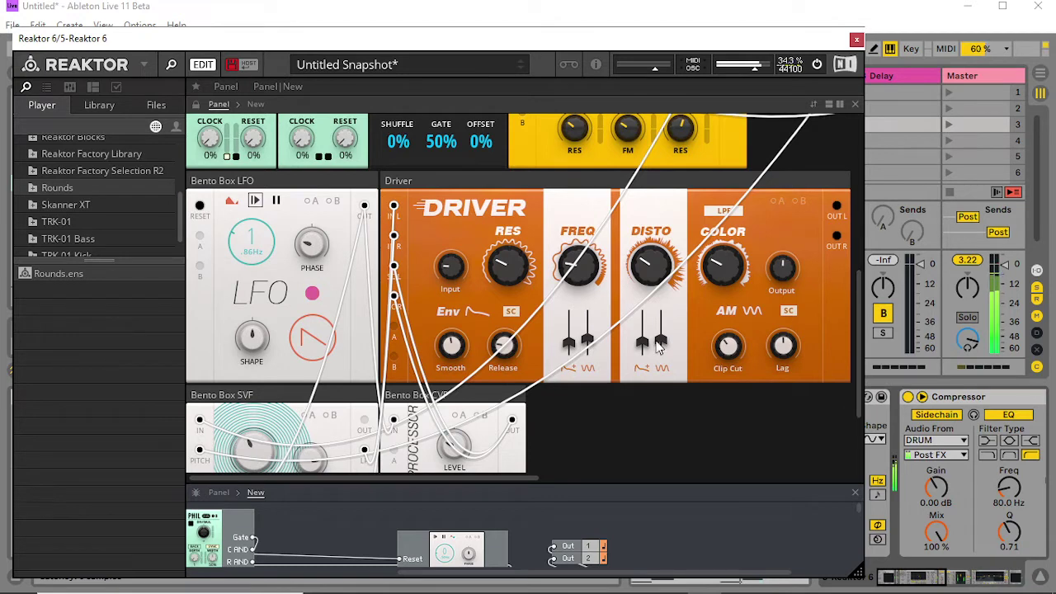
drag(663, 367, 635, 81)
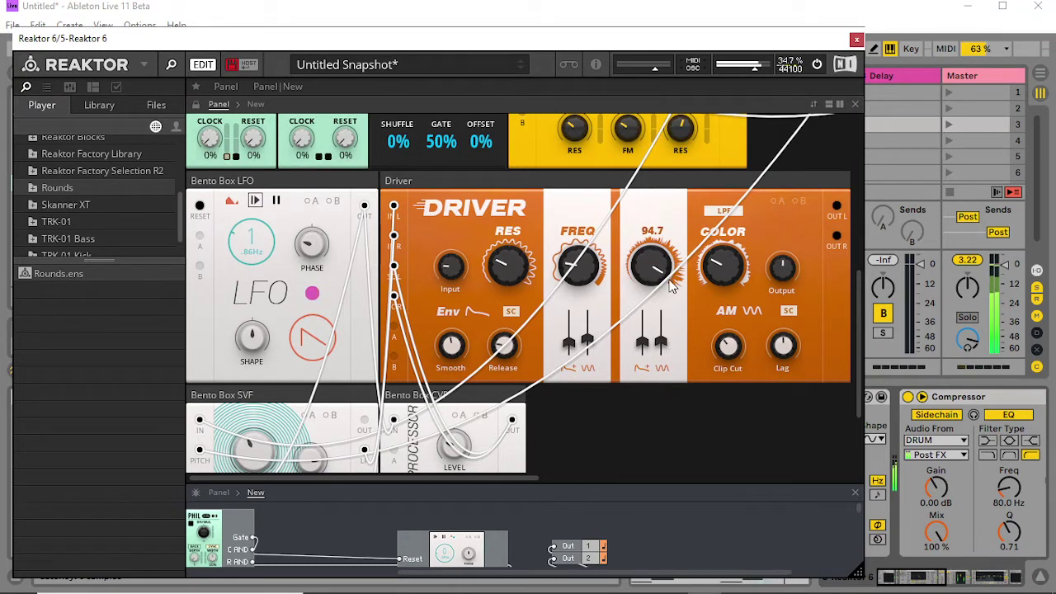
drag(509, 281, 513, 247)
drag(658, 259, 650, 535)
drag(497, 262, 489, 286)
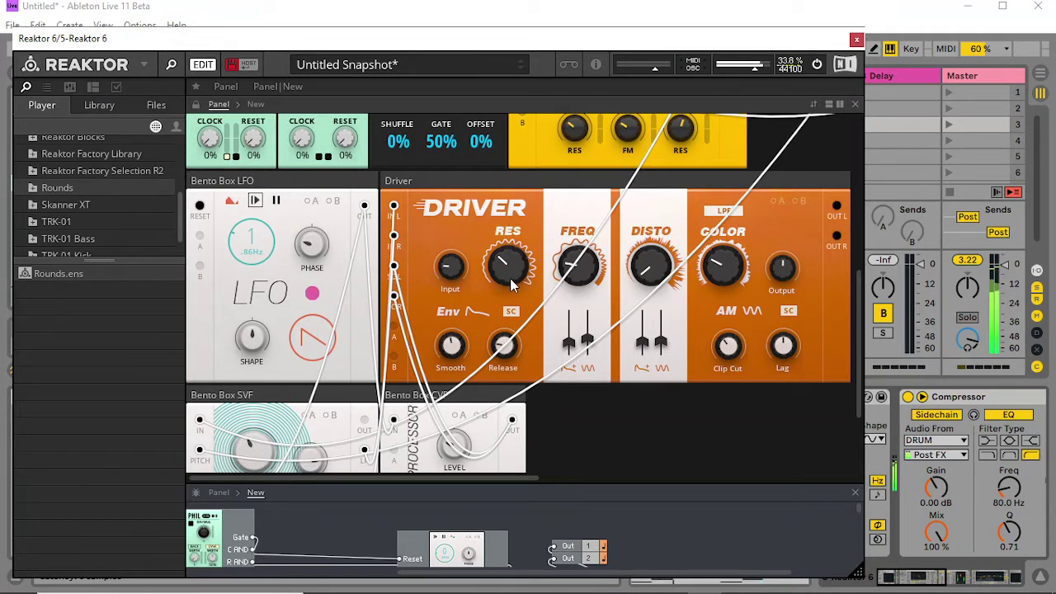
click(510, 278)
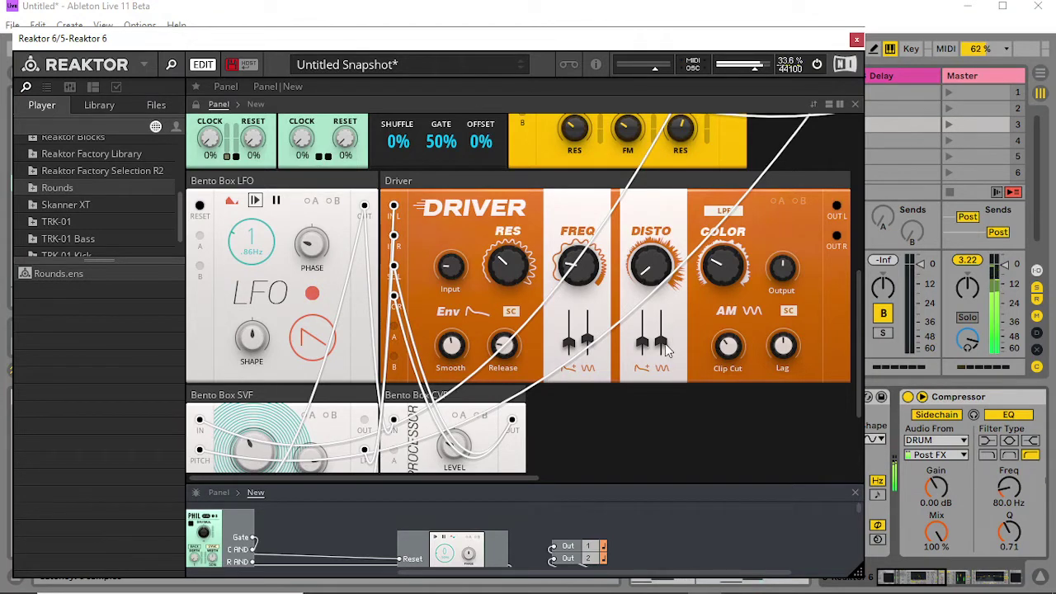
Adjust the Driver's Disto AM amount, Lag and Clip Cut, along with its envelope Release and Smooth.
mouse_move(665, 349)
mouse_down()
mouse_move(669, 314)
mouse_move(662, 369)
mouse_up()
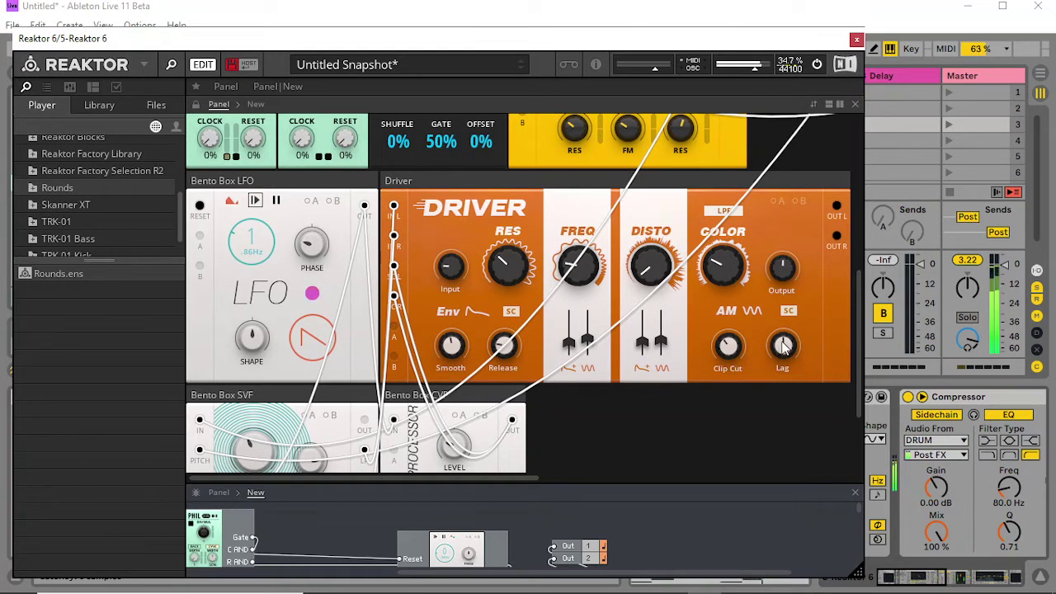
drag(788, 283, 769, 335)
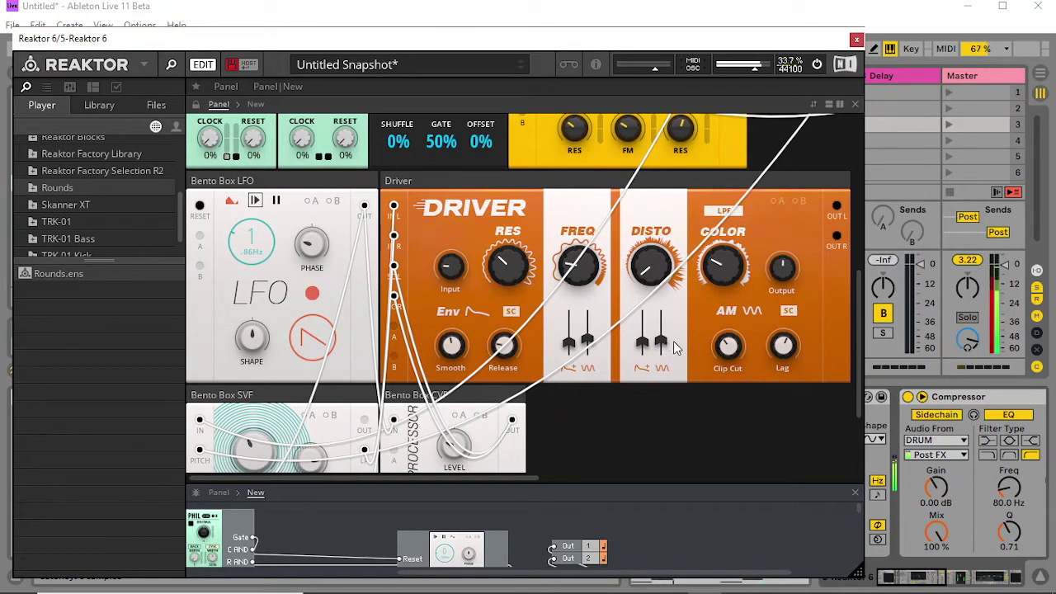
drag(509, 343, 508, 327)
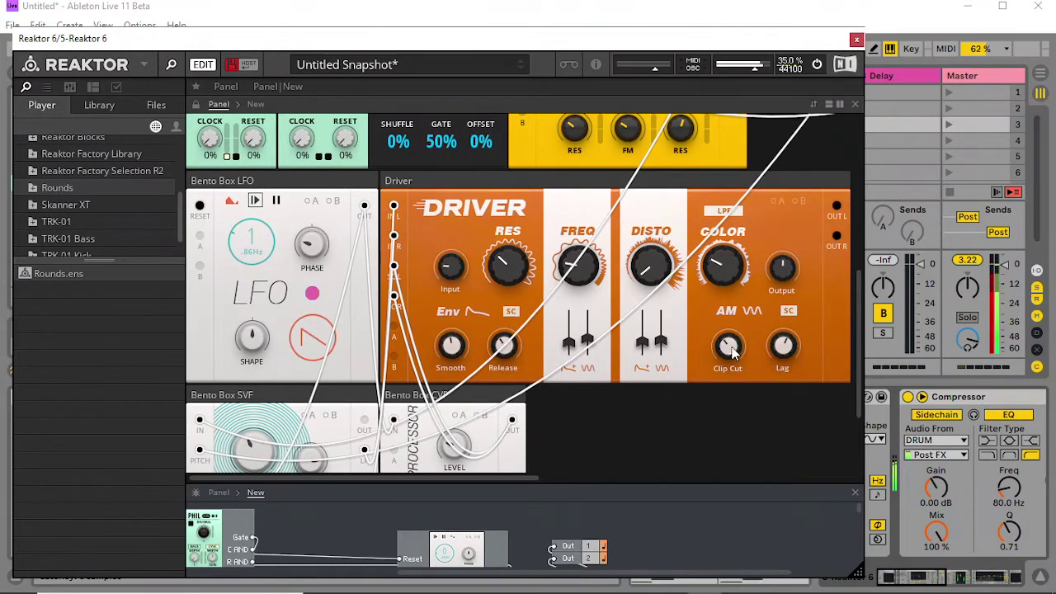
drag(731, 353, 707, 308)
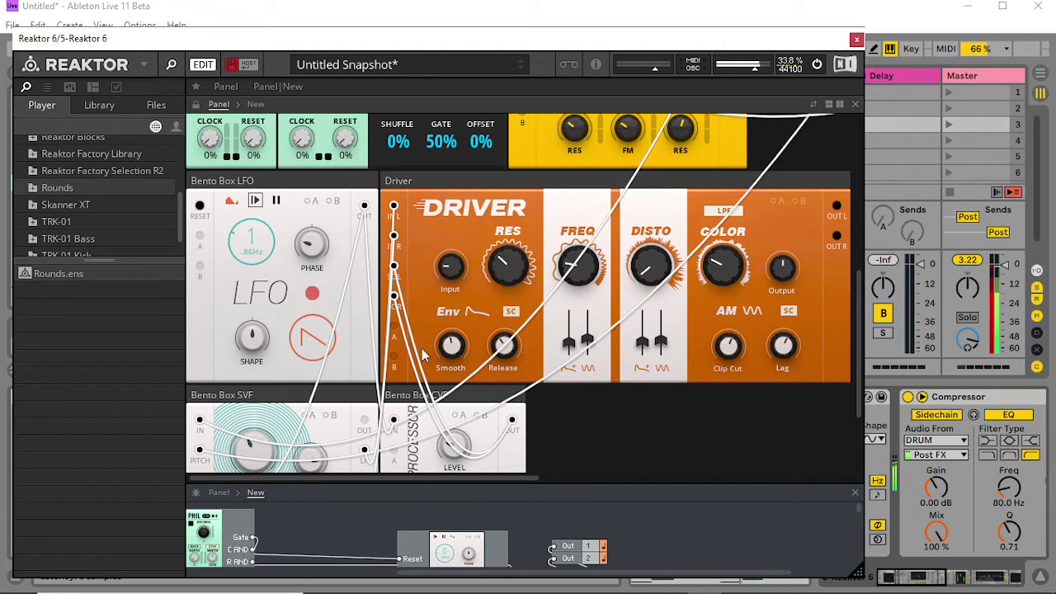
drag(452, 347, 592, 354)
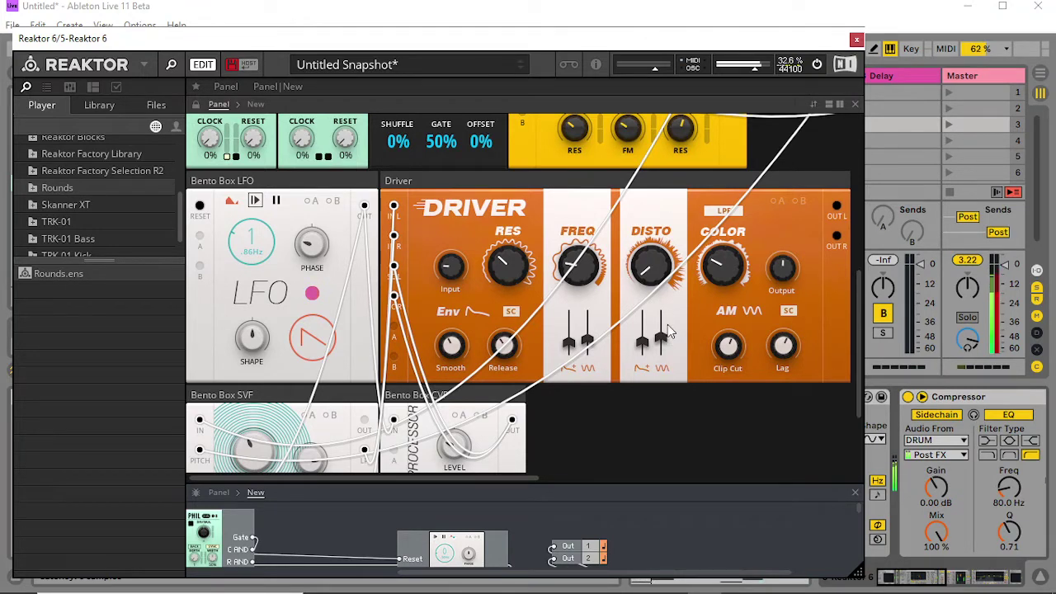
Sweep the Driver's Disto AM amount up and back down while readjusting Lag and Clip Cut.
drag(782, 337, 785, 383)
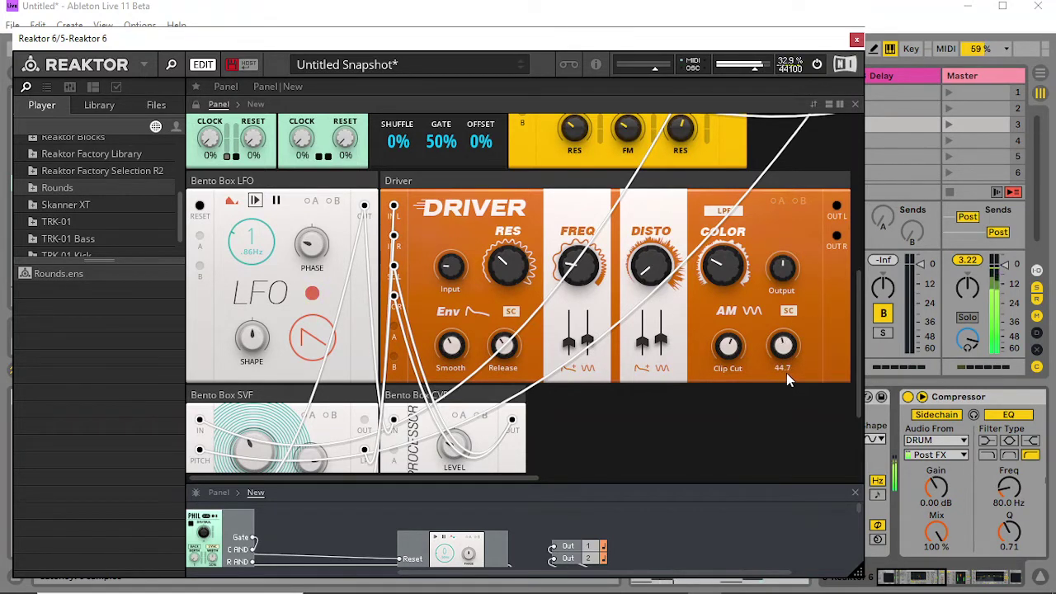
drag(660, 340, 739, 307)
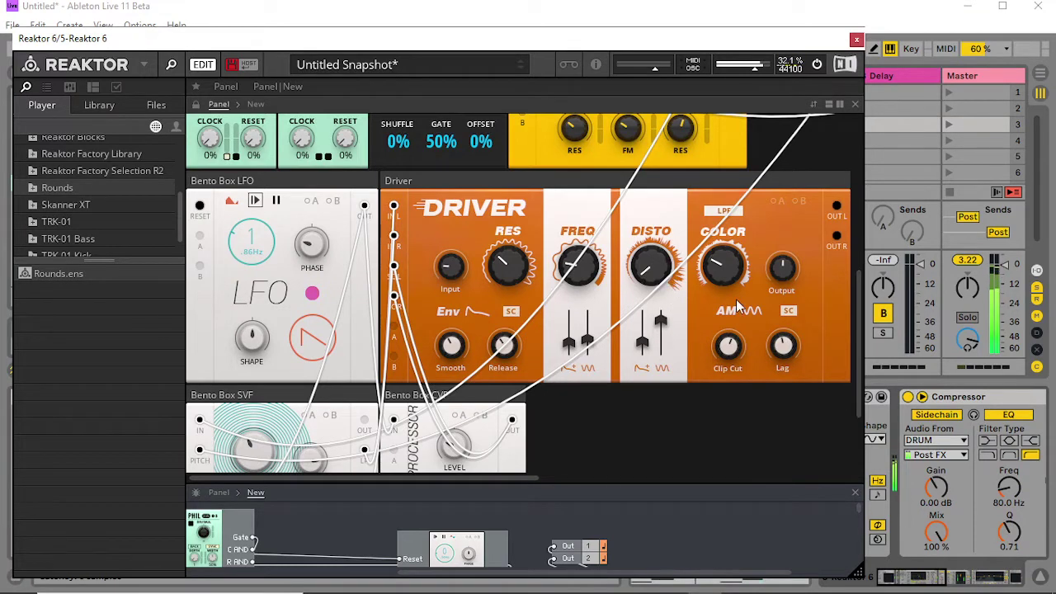
drag(787, 367, 741, 304)
drag(742, 342, 667, 398)
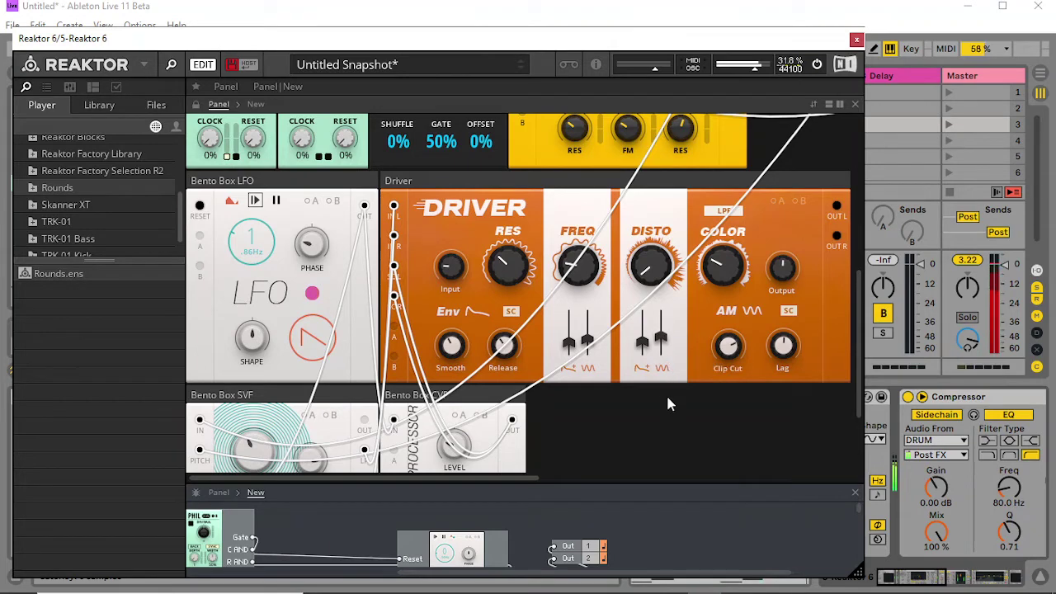
mouse_move(730, 348)
mouse_down()
mouse_move(723, 410)
mouse_move(737, 364)
mouse_up()
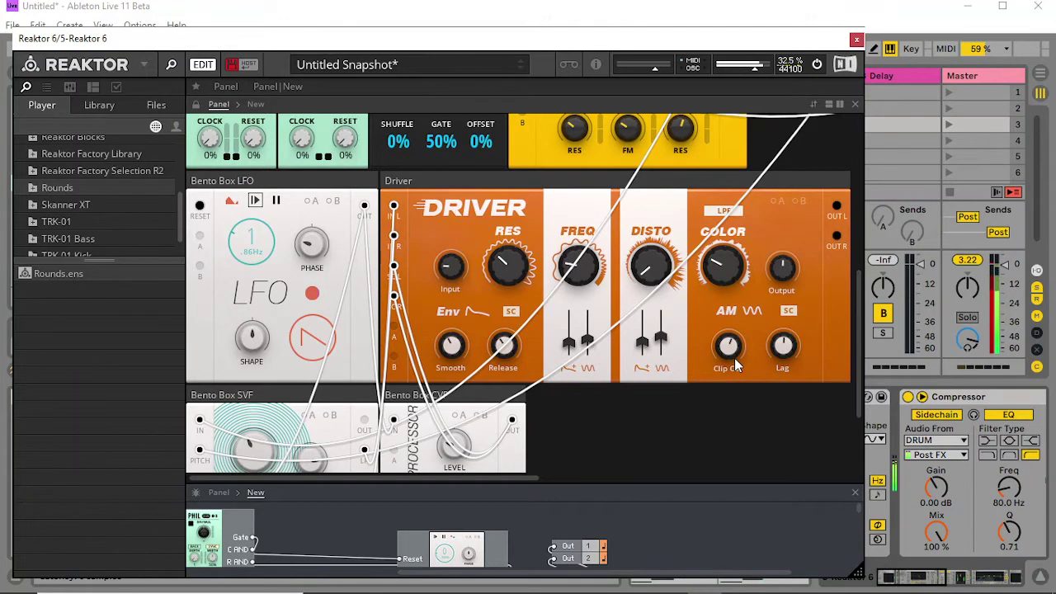
Adjust the Boutique Dual SKF's LP cutoff and lower its FM to about 3.2.
scroll(684, 177, up, 3)
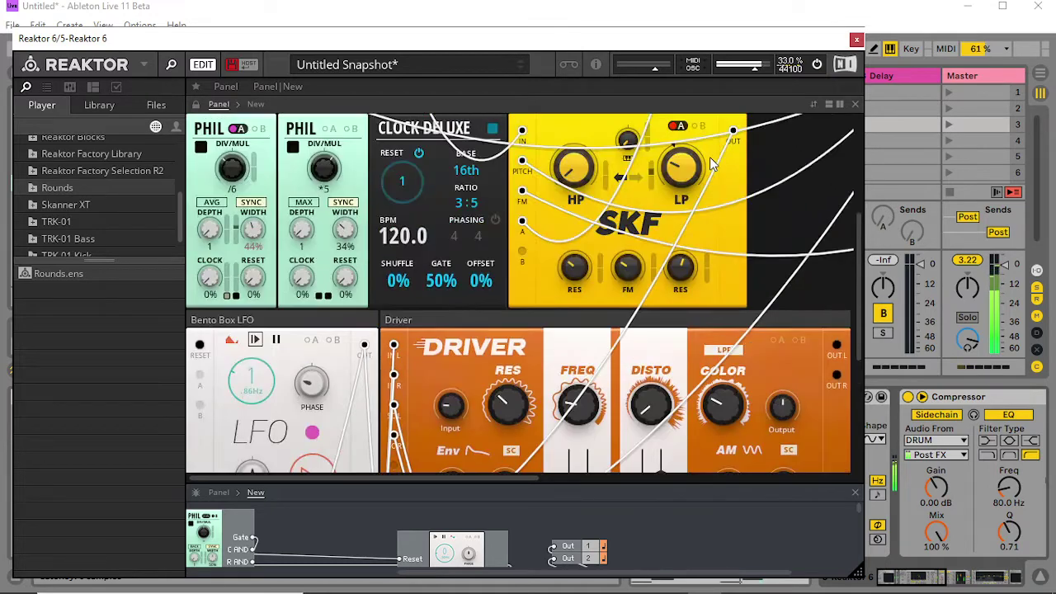
drag(685, 177, 643, 151)
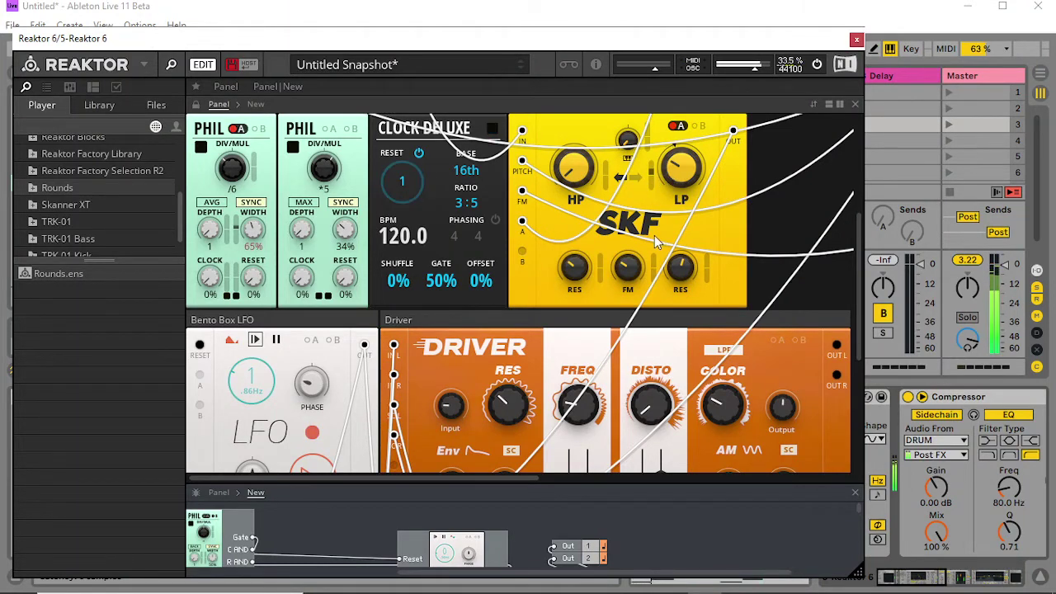
drag(633, 266, 634, 285)
Adjust the Bento Box SVF's Cutoff and set the Bento Box CVP's Level to about -50, readjusting its Offset and Slew.
scroll(767, 414, down, 3)
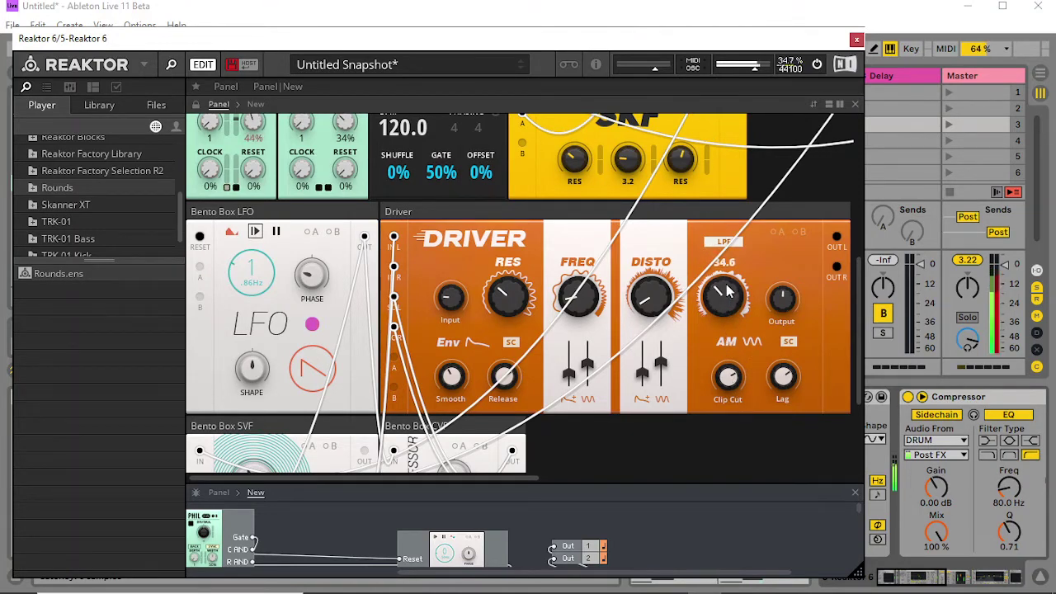
scroll(360, 338, down, 3)
mouse_move(242, 354)
mouse_down()
mouse_move(210, 401)
mouse_move(235, 379)
mouse_move(255, 328)
mouse_move(223, 350)
mouse_up()
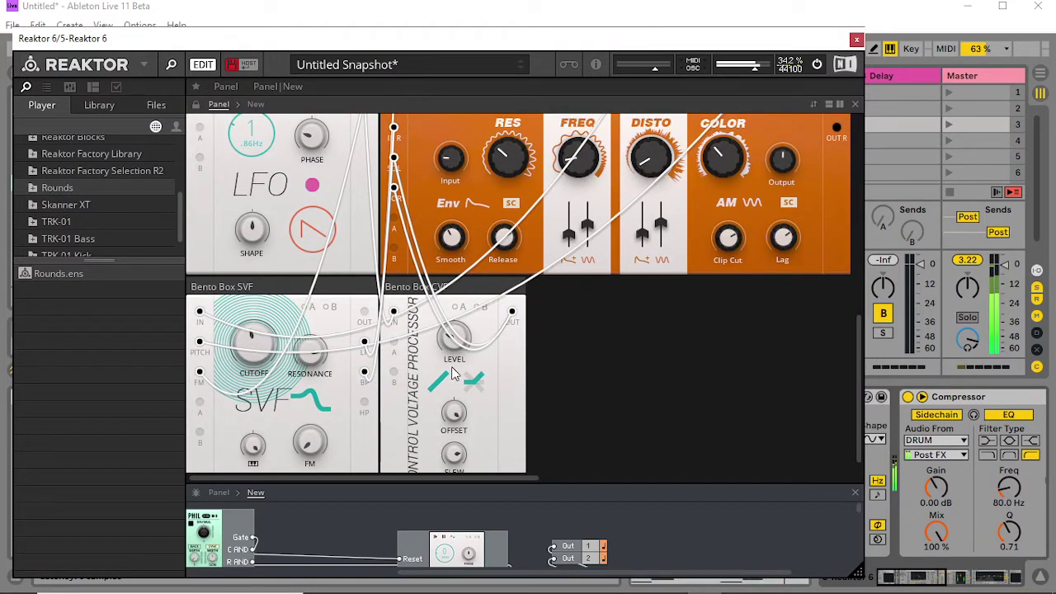
drag(453, 412, 458, 470)
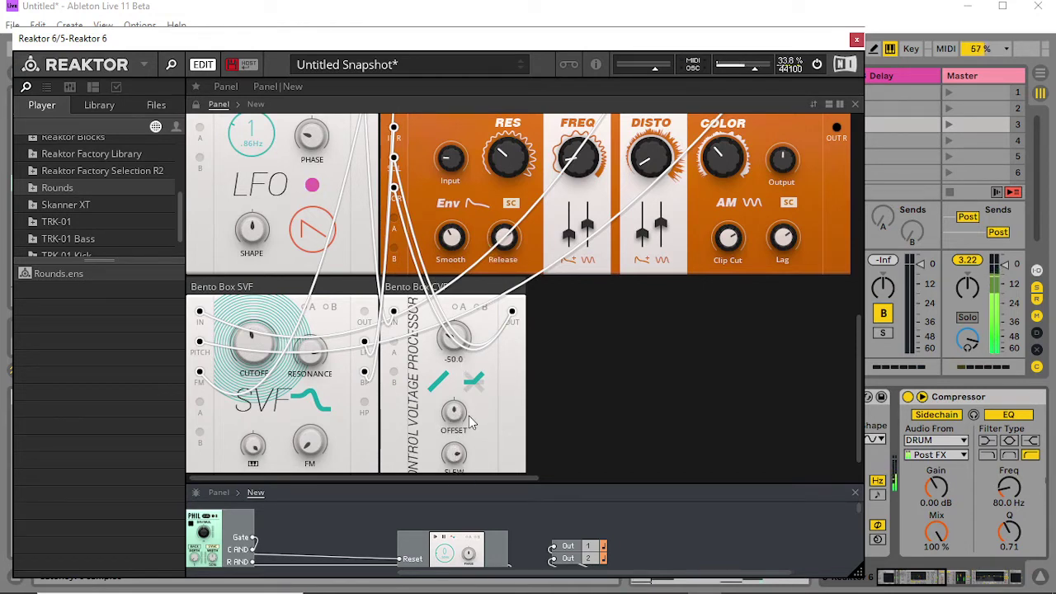
drag(455, 413, 467, 365)
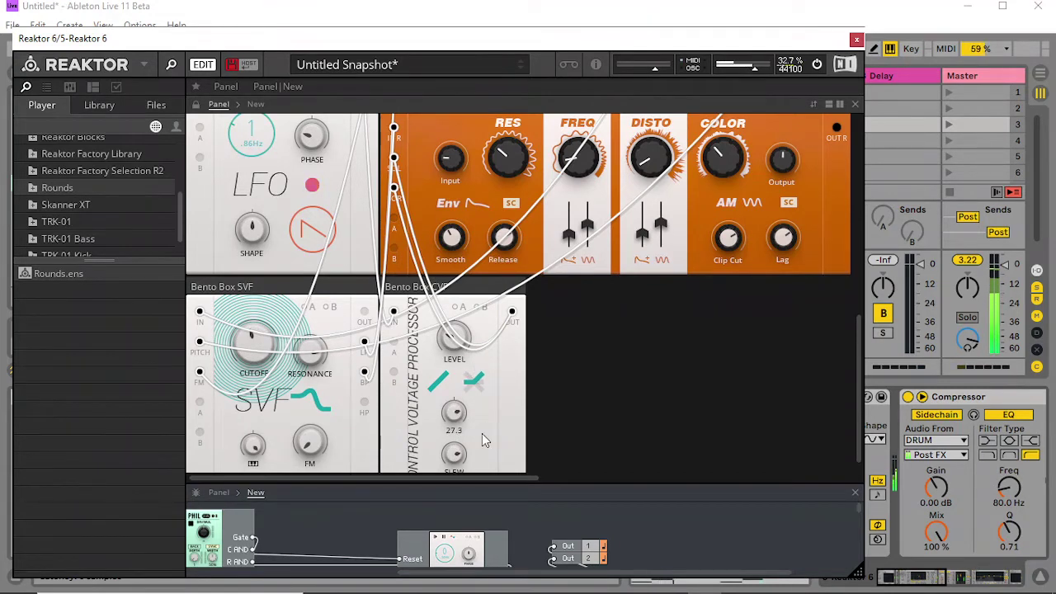
drag(451, 448, 489, 403)
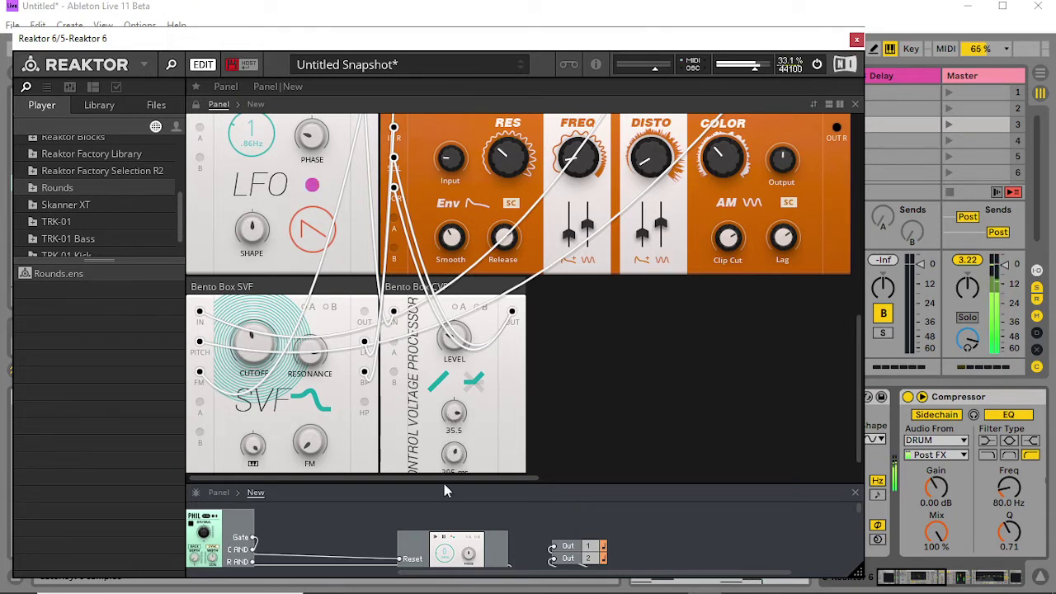
drag(455, 458, 464, 457)
drag(454, 419, 471, 421)
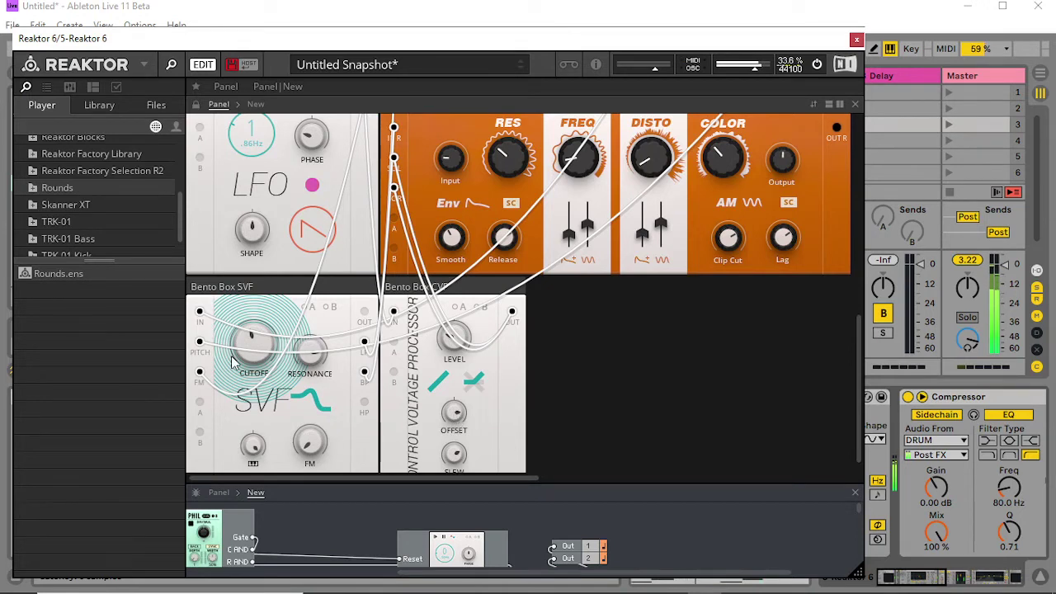
Set the Bento Box SVF's Cutoff to about 495 Hz and raise the Driver's Freq.
drag(260, 351, 262, 348)
mouse_move(257, 347)
mouse_down()
mouse_move(280, 347)
mouse_move(265, 361)
mouse_up()
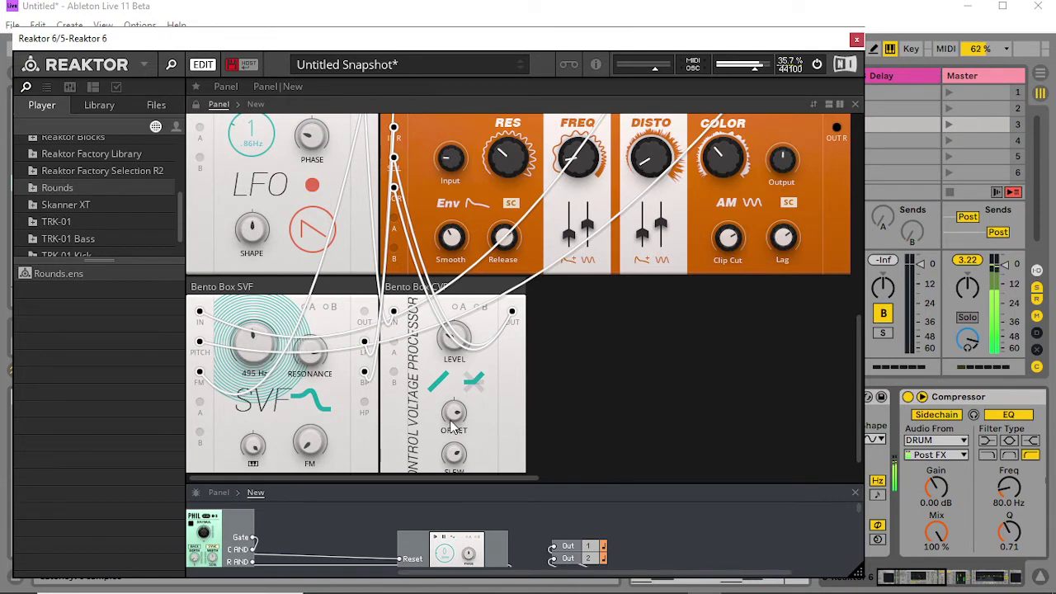
mouse_move(454, 456)
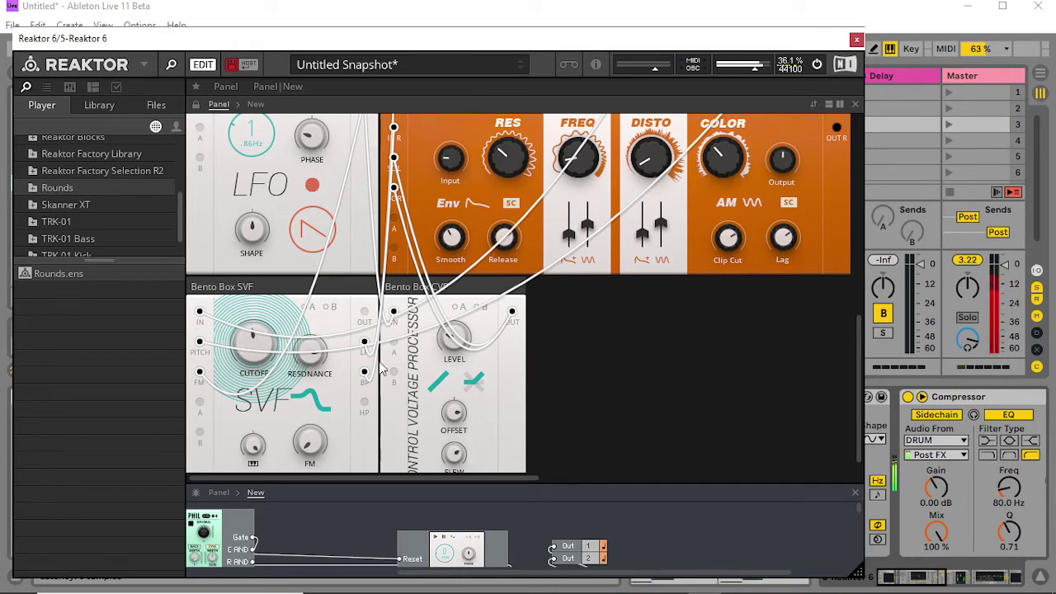
drag(580, 169, 584, 176)
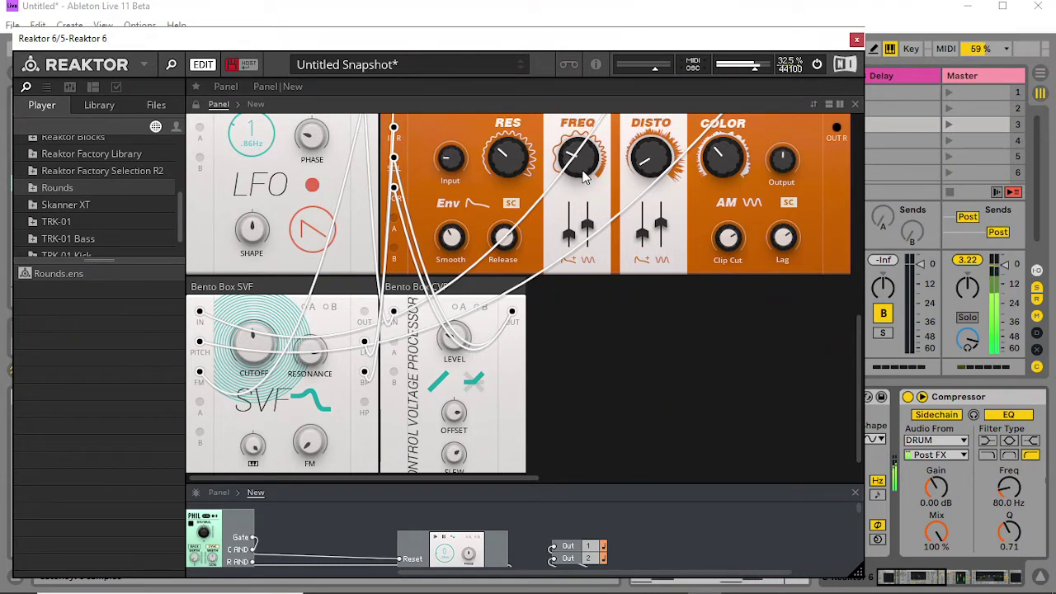
Trim the Driver's Lag, set the Bento Box SVF's Resonance to about 92.9 and lower its Cutoff slightly.
mouse_move(459, 429)
mouse_move(792, 234)
drag(791, 233, 783, 242)
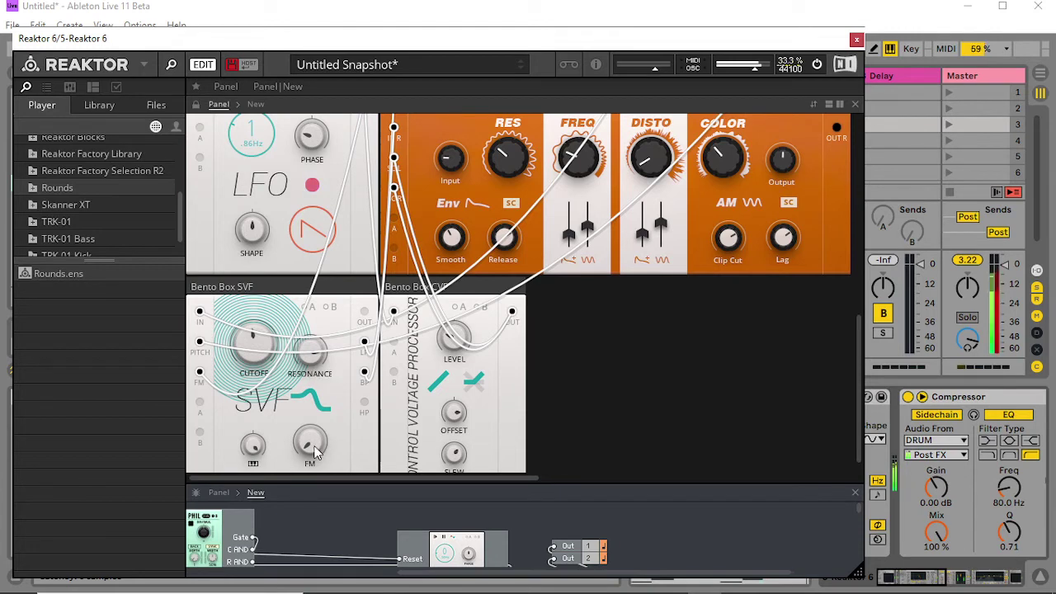
mouse_move(310, 356)
drag(310, 357, 323, 332)
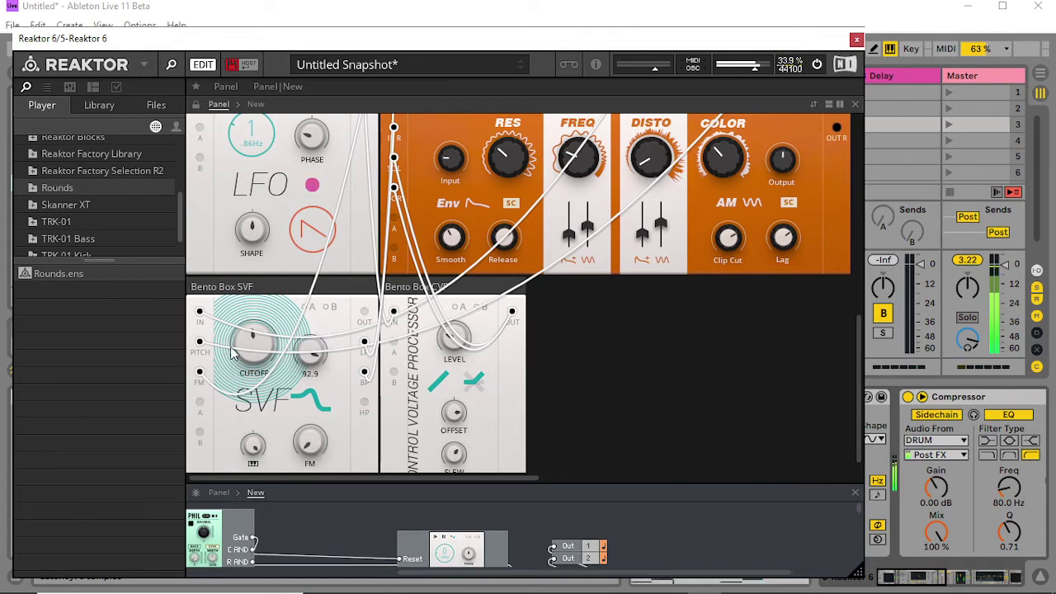
drag(254, 353, 309, 367)
Set the Driver's Disto to about 19, Color to about 35.6 and Input to about 33.9, and readjust its Freq.
drag(650, 158, 653, 115)
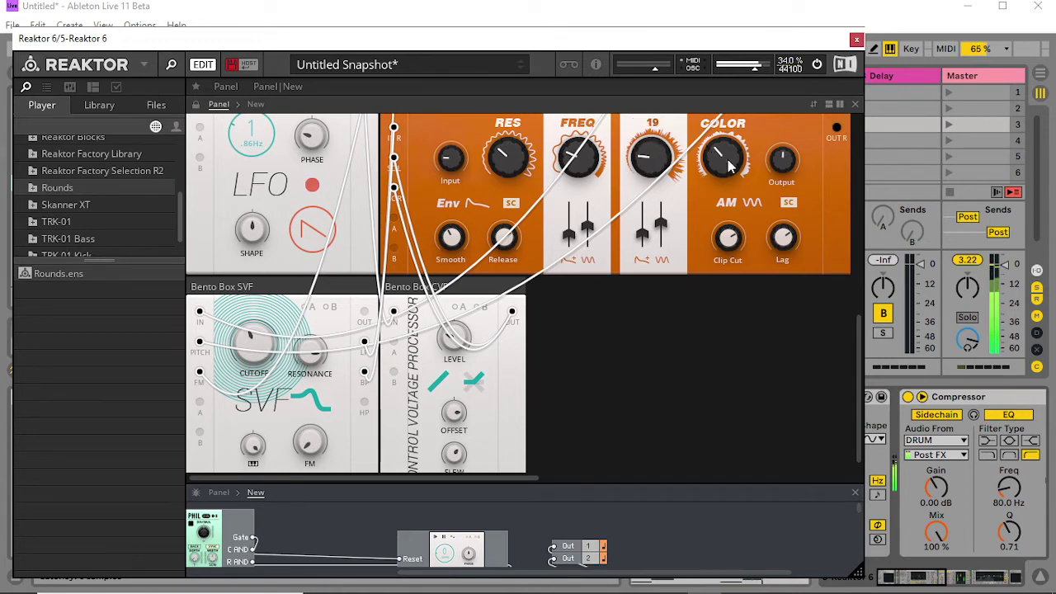
drag(728, 160, 735, 201)
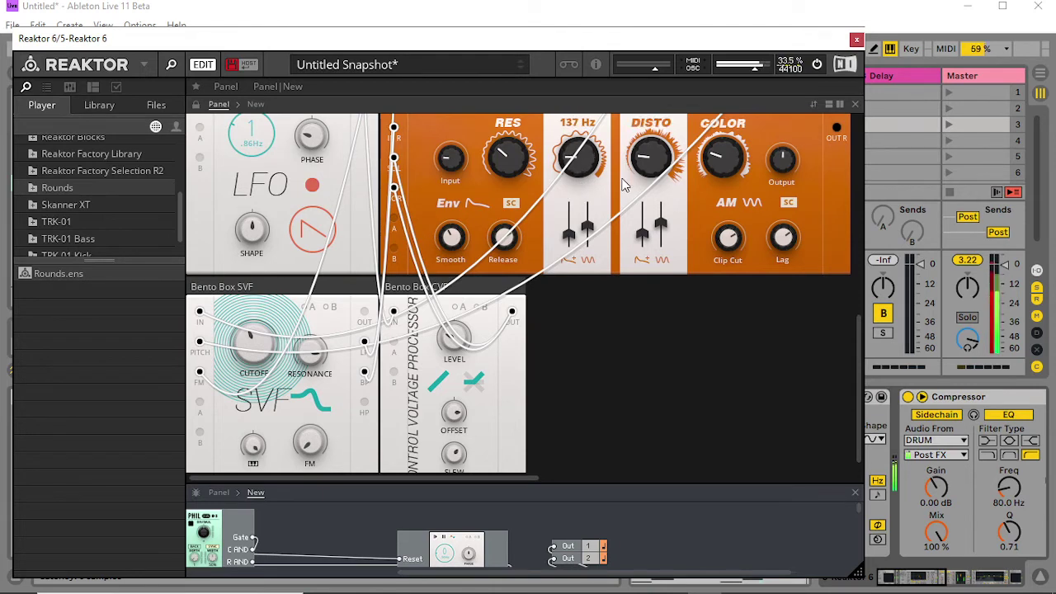
drag(729, 162, 733, 77)
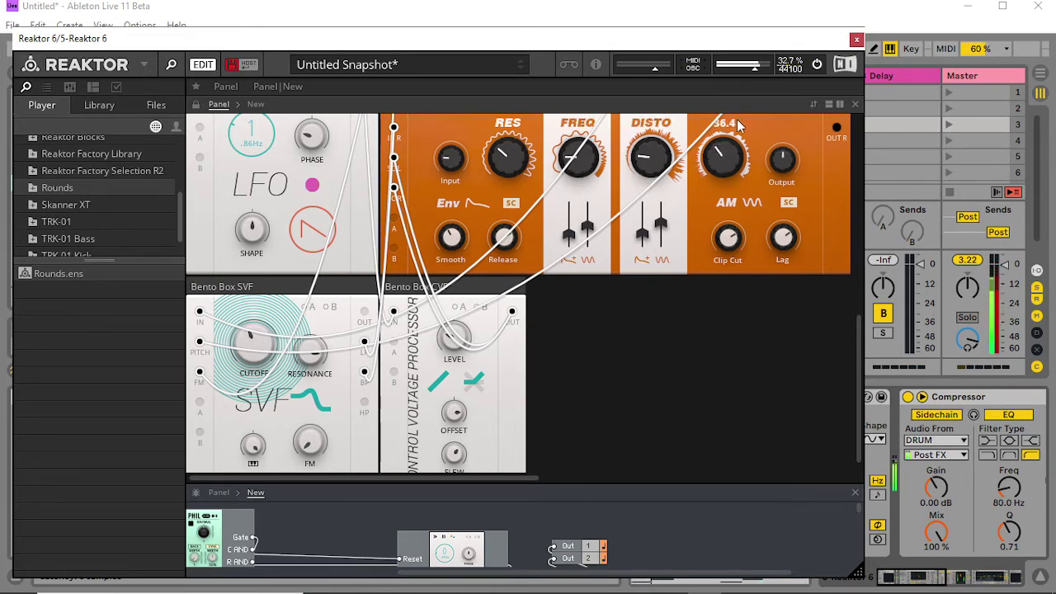
drag(559, 164, 579, 147)
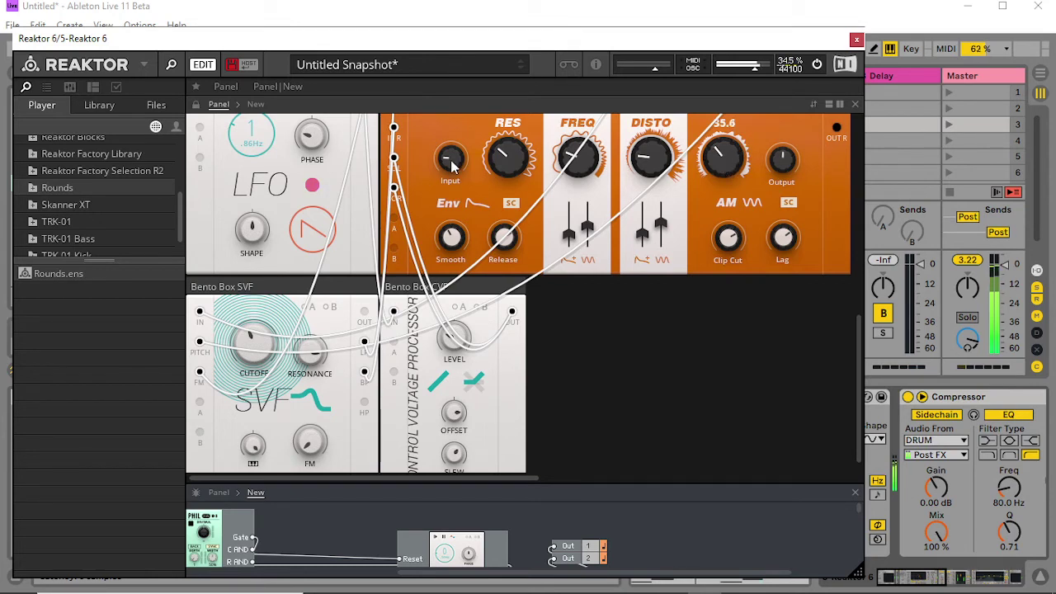
mouse_move(450, 161)
mouse_down()
mouse_move(454, 131)
mouse_move(460, 165)
mouse_up()
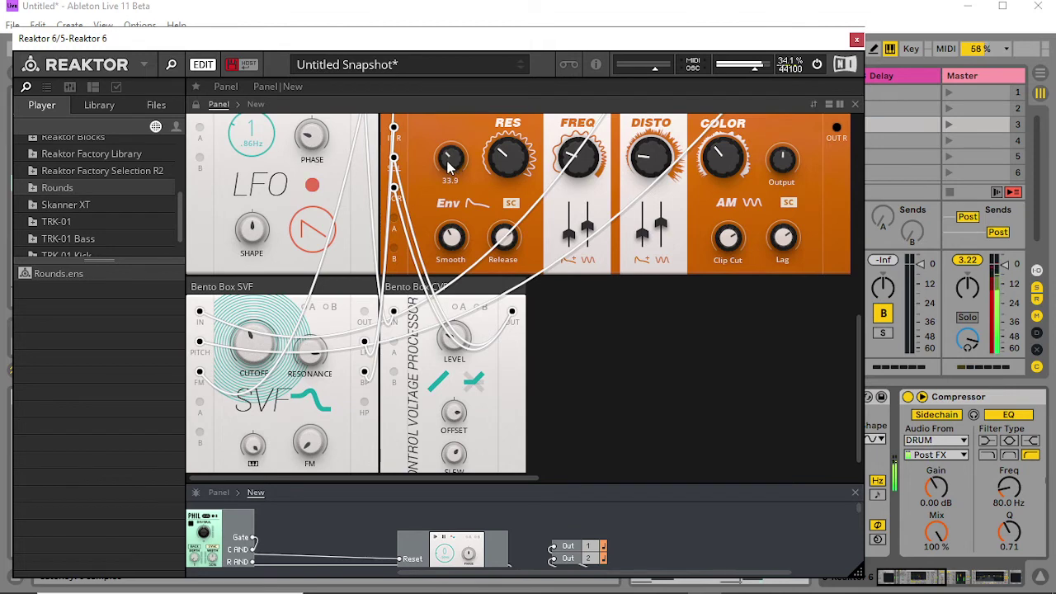
Close the Reaktor window and nudge the Auto Filter's cutoff and resonance point.
click(858, 41)
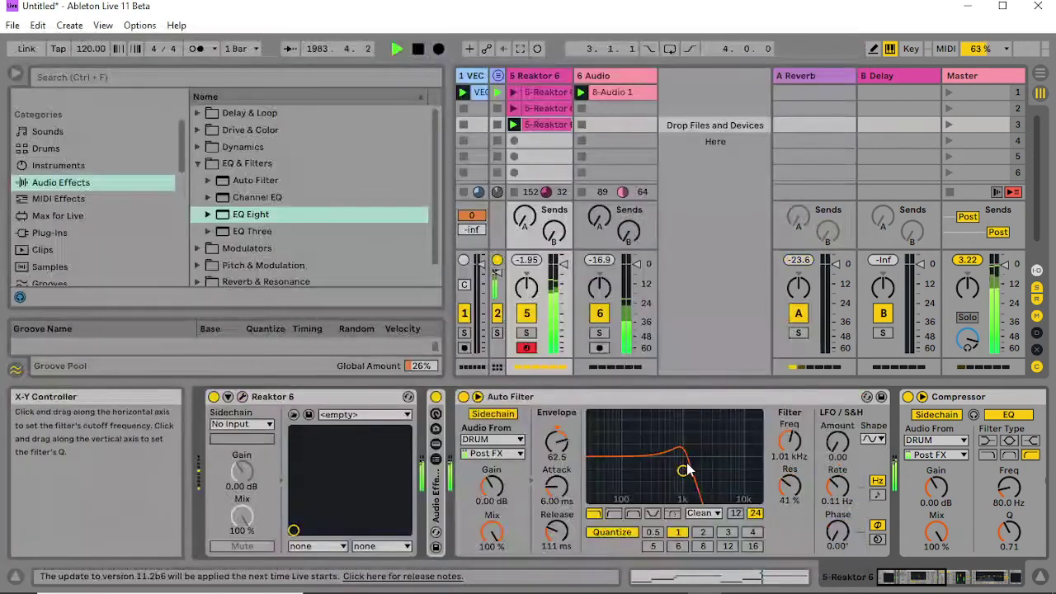
mouse_move(677, 470)
mouse_down()
mouse_move(697, 466)
mouse_move(667, 468)
mouse_move(690, 474)
mouse_move(681, 477)
mouse_up()
Lower the Compressor's threshold to about -36.5 dB and lengthen its release to about 422 ms.
click(932, 582)
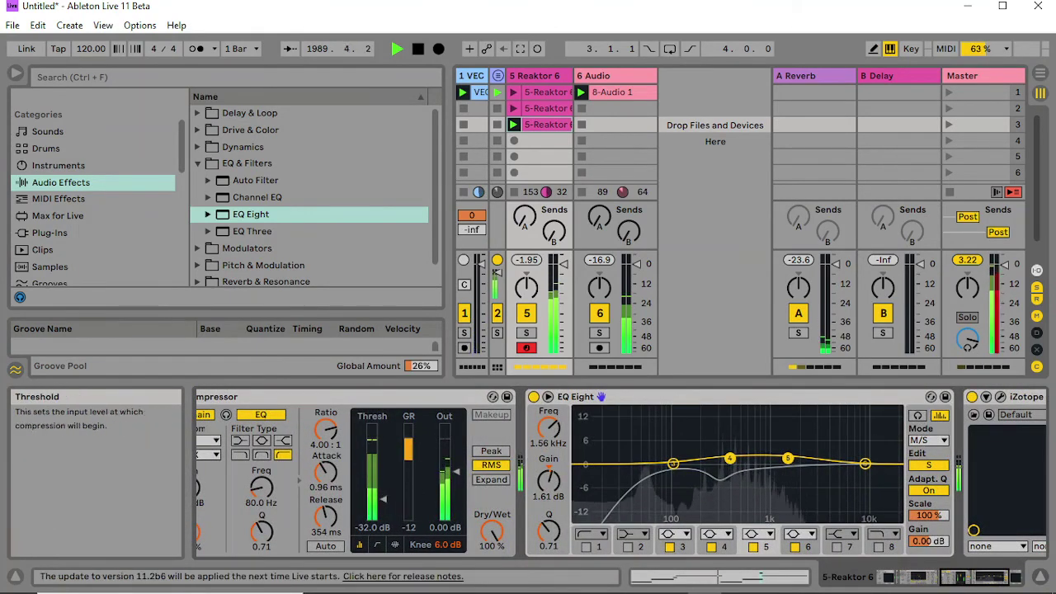
drag(383, 499, 325, 503)
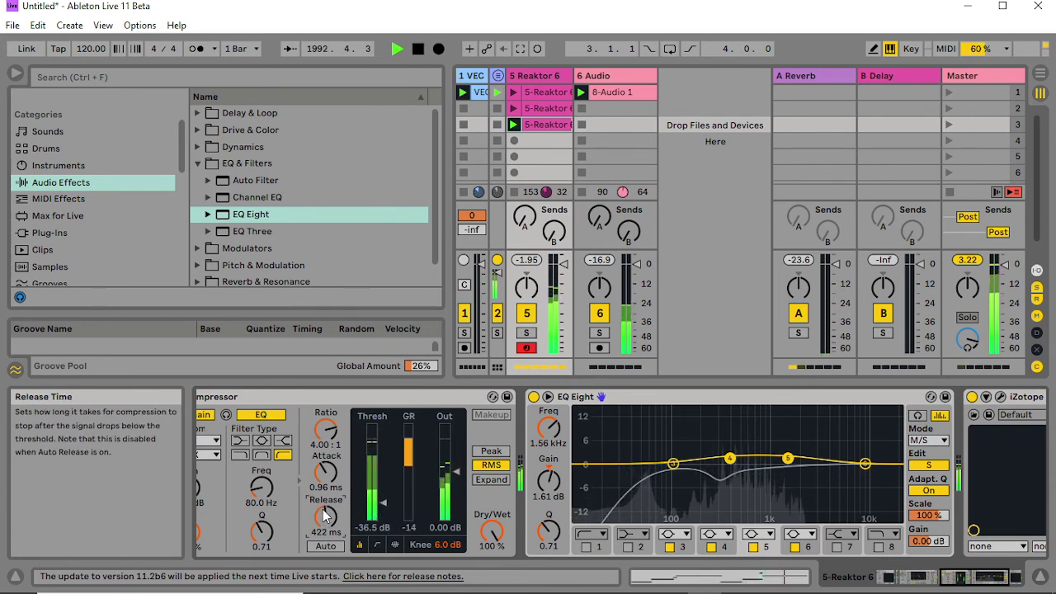